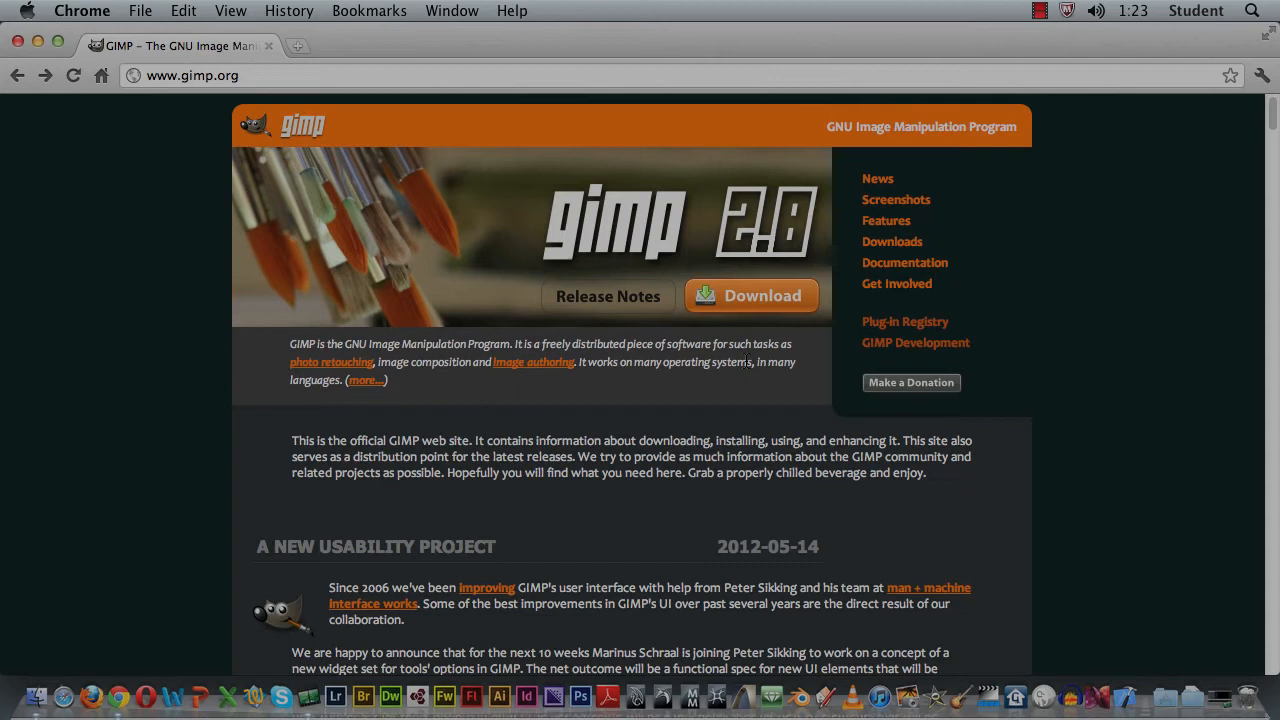
Step: Download GIMP 2.8.0 for Snow Leopard & Lion from the GIMP on OS X site linked on the GIMP downloads page, and close the SourceForge tab
click(760, 295)
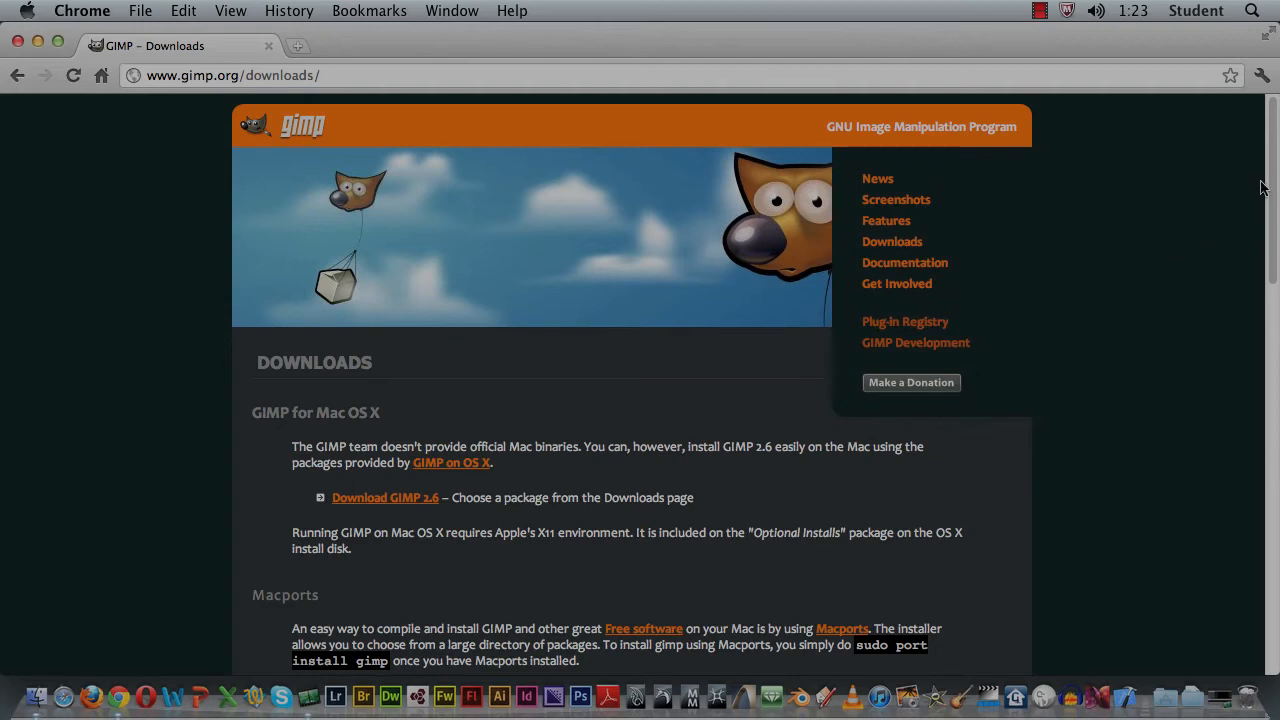
drag(1272, 178, 1273, 250)
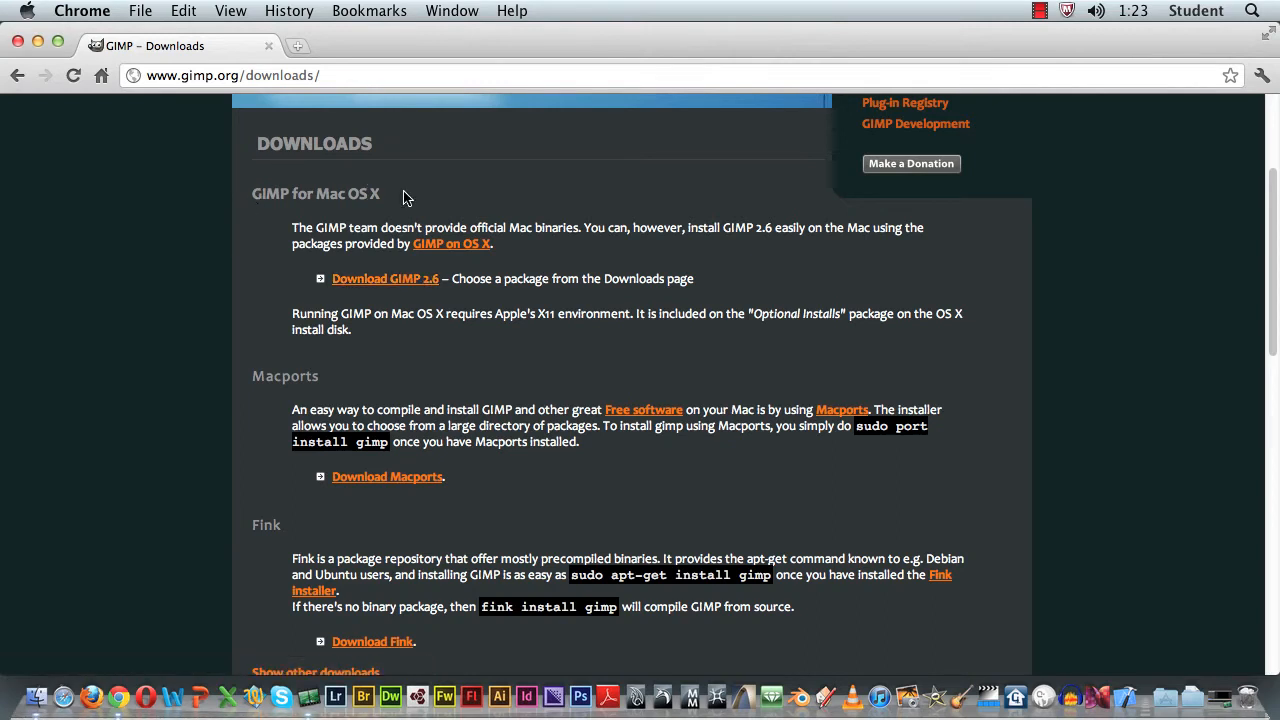
click(375, 282)
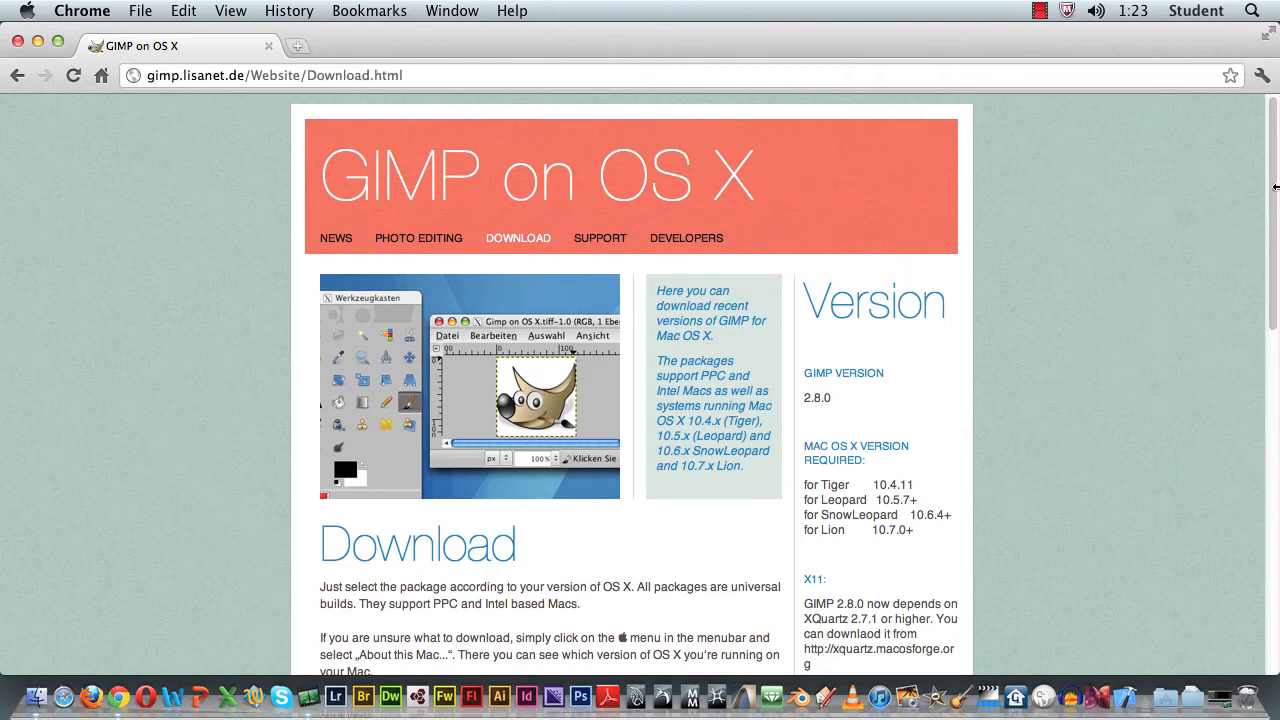
drag(1273, 170, 1268, 332)
scroll(588, 270, down, 3)
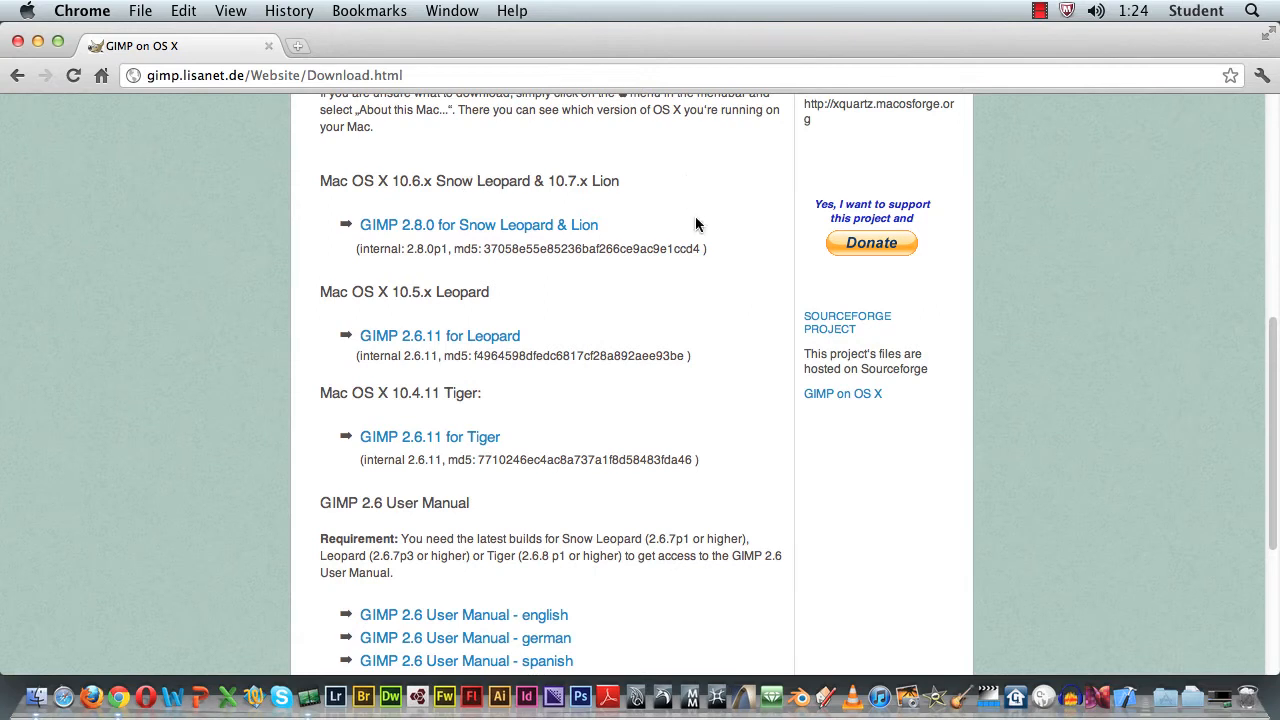
click(481, 228)
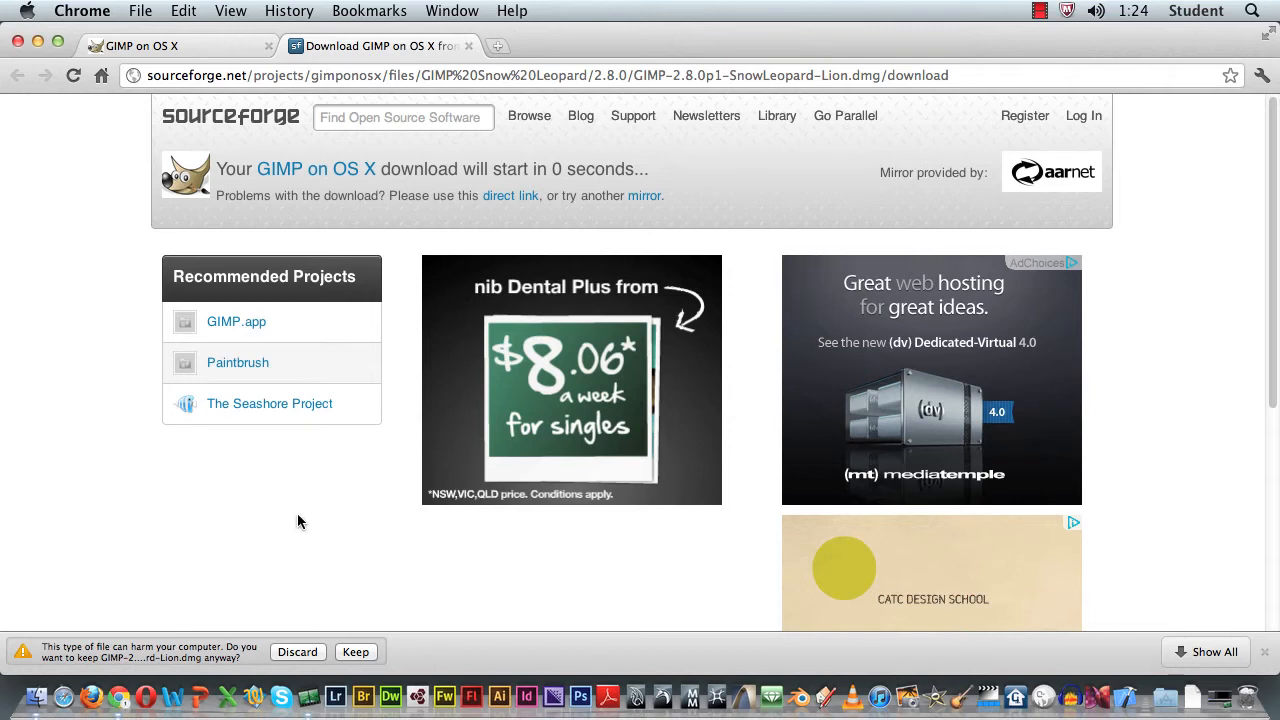
click(469, 47)
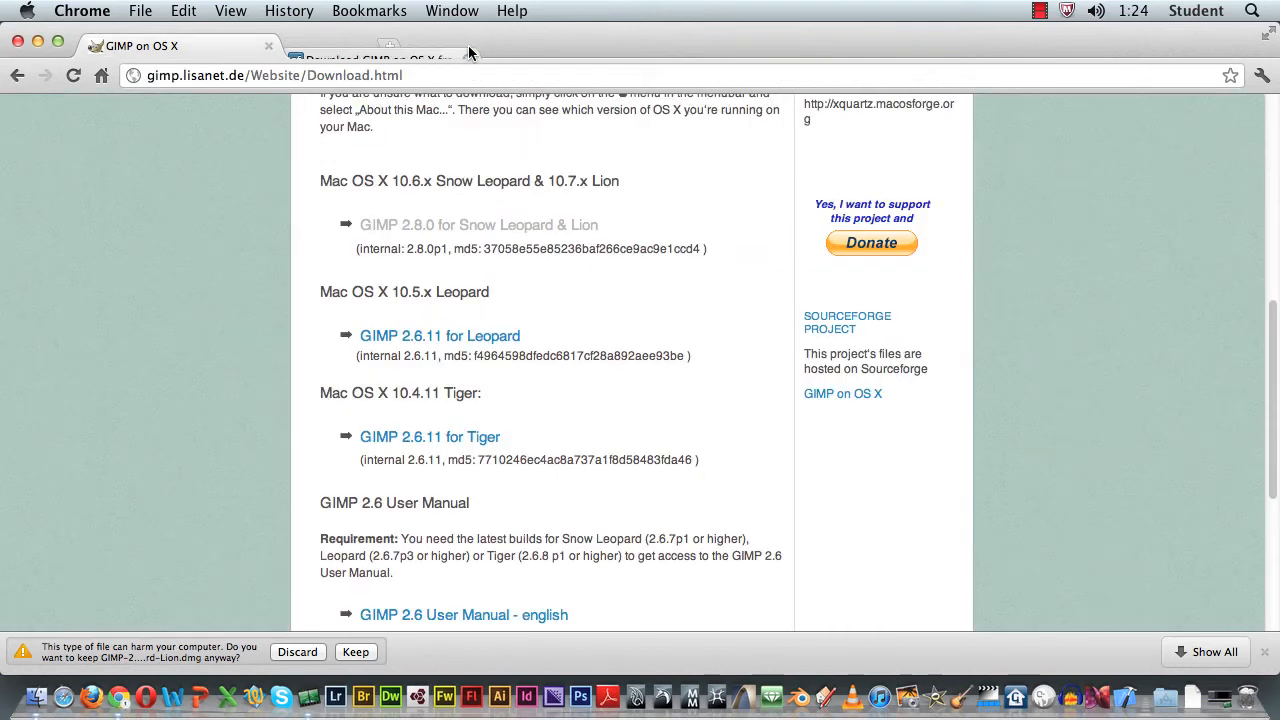
Step: Return to the GIMP home page and reopen its Downloads page
click(16, 76)
scroll(916, 230, down, 5)
scroll(916, 230, up, 3)
scroll(916, 230, up, 5)
click(290, 133)
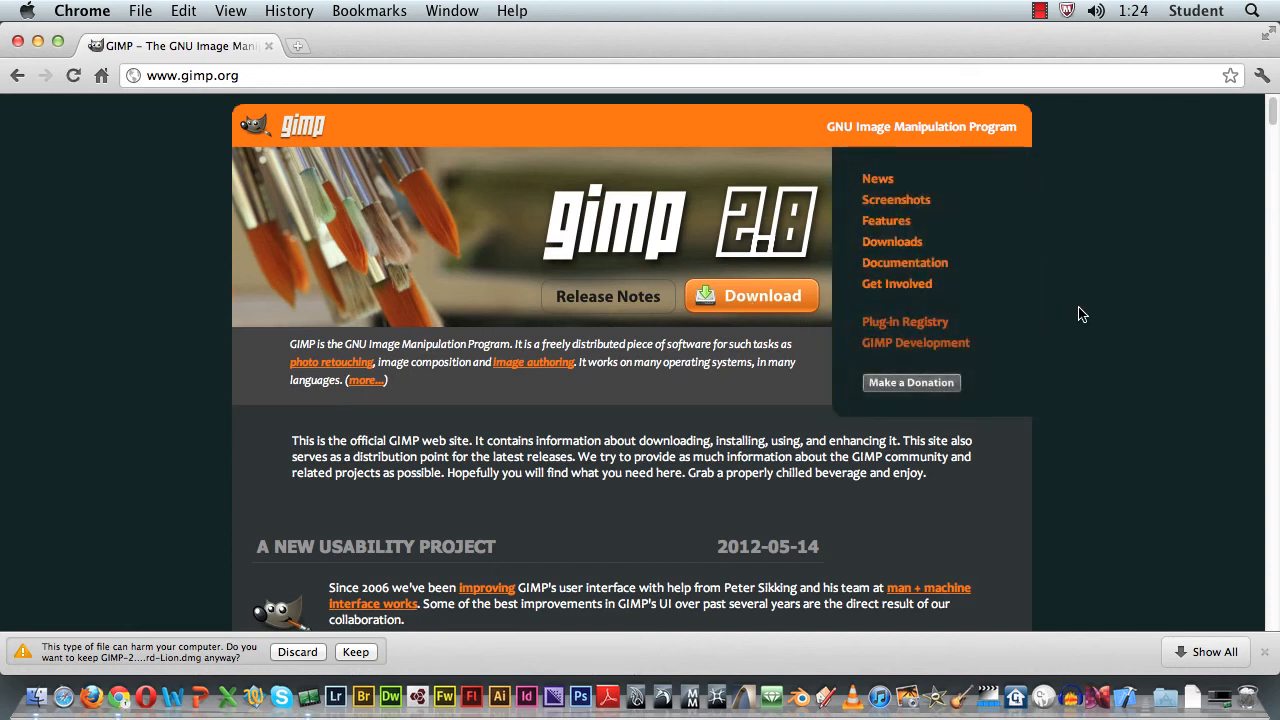
click(893, 250)
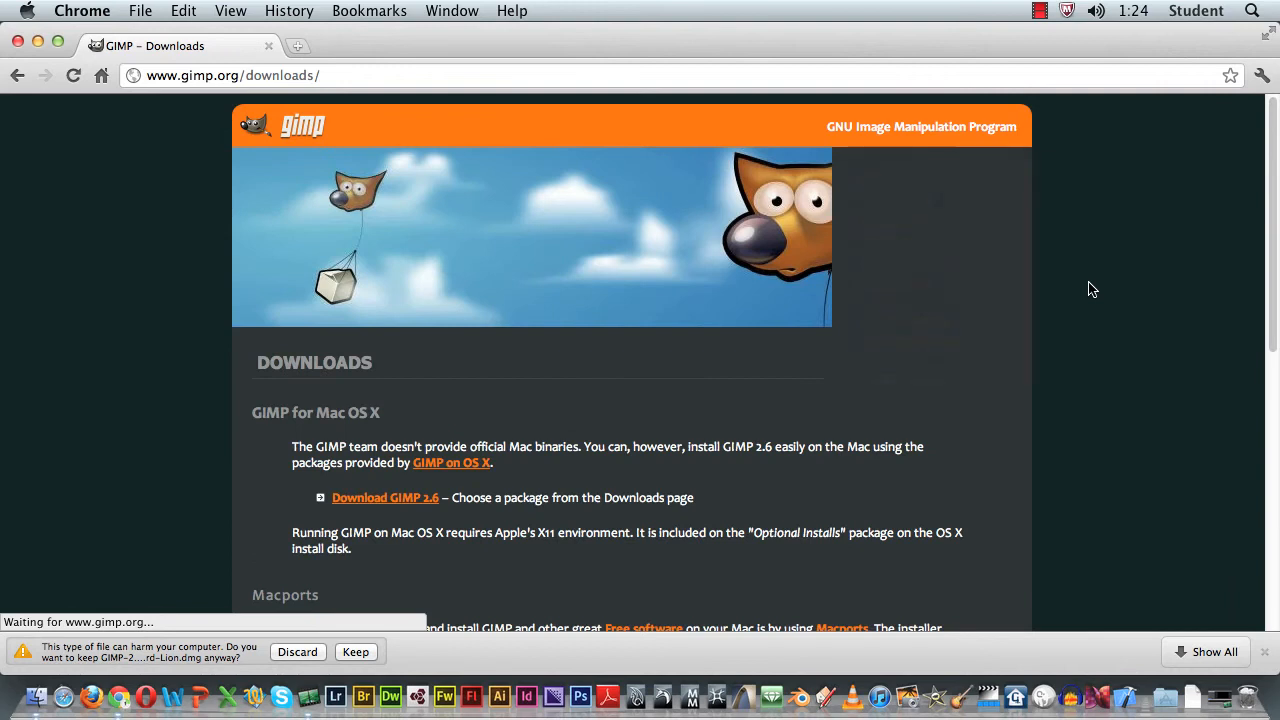
Step: Show the other downloads on the GIMP Downloads page and dismiss the browser's download bar
scroll(1093, 293, down, 5)
scroll(1093, 296, down, 10)
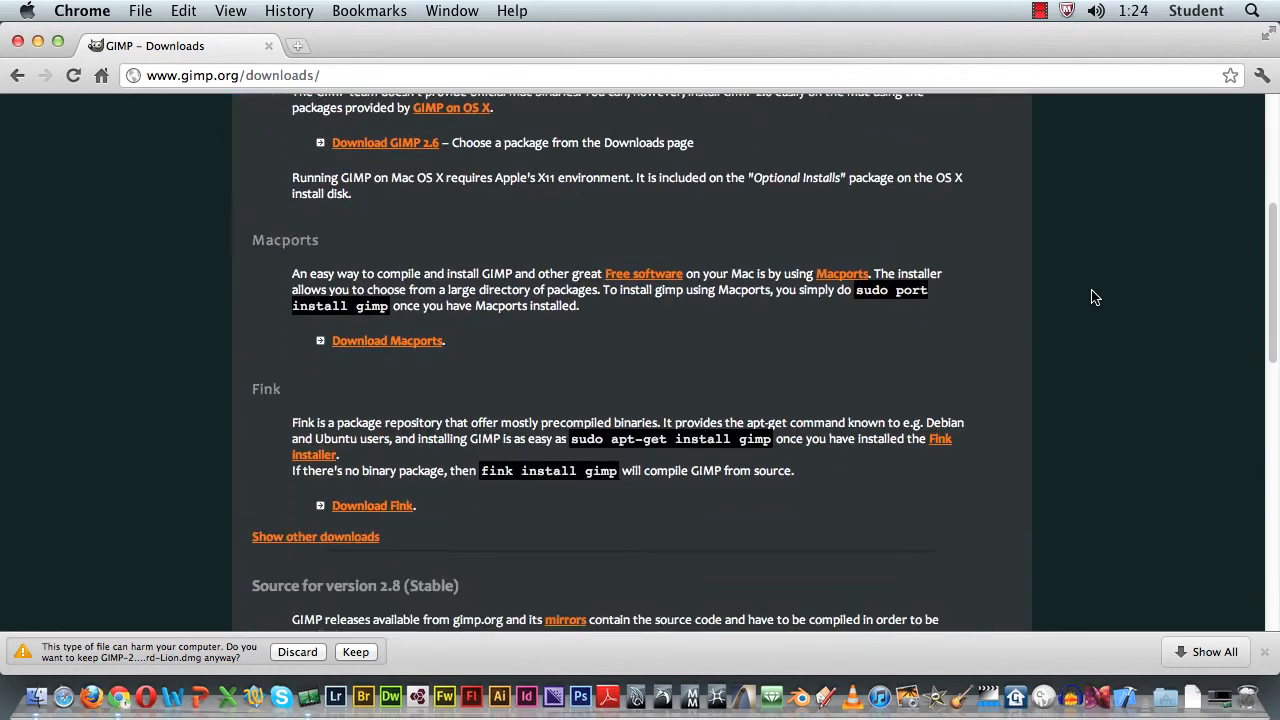
scroll(1095, 297, down, 1)
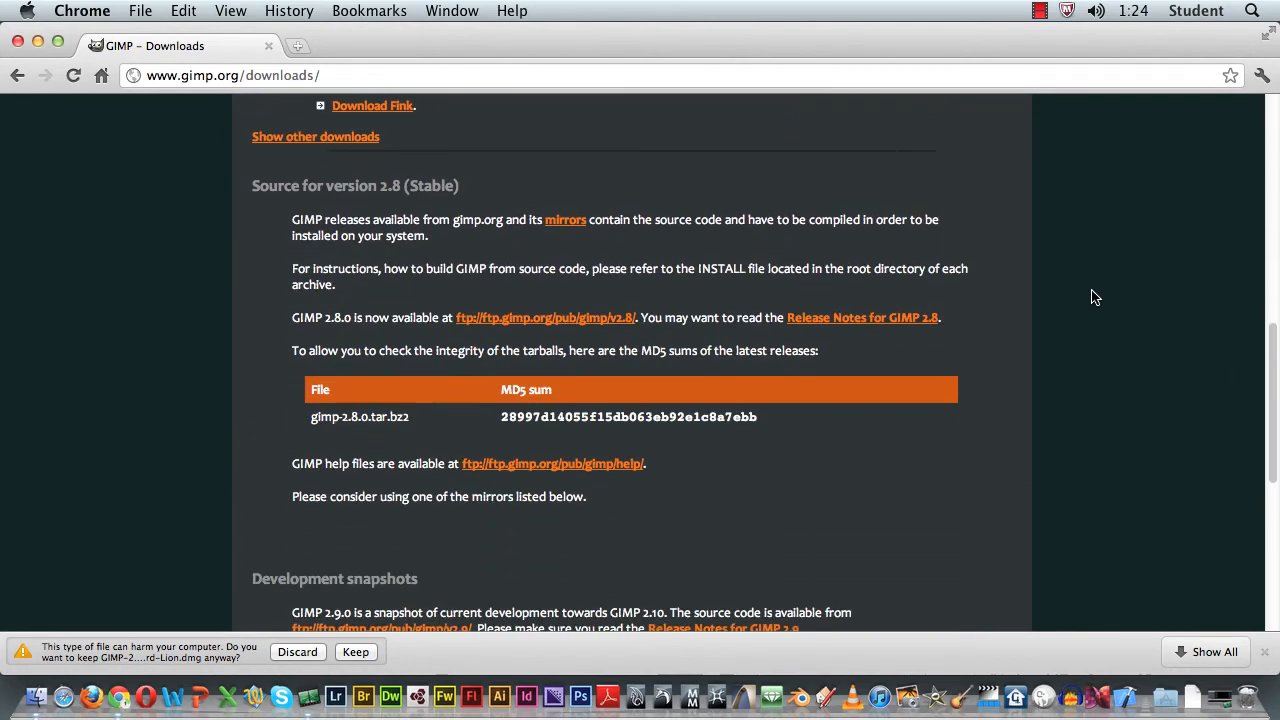
scroll(1093, 296, up, 4)
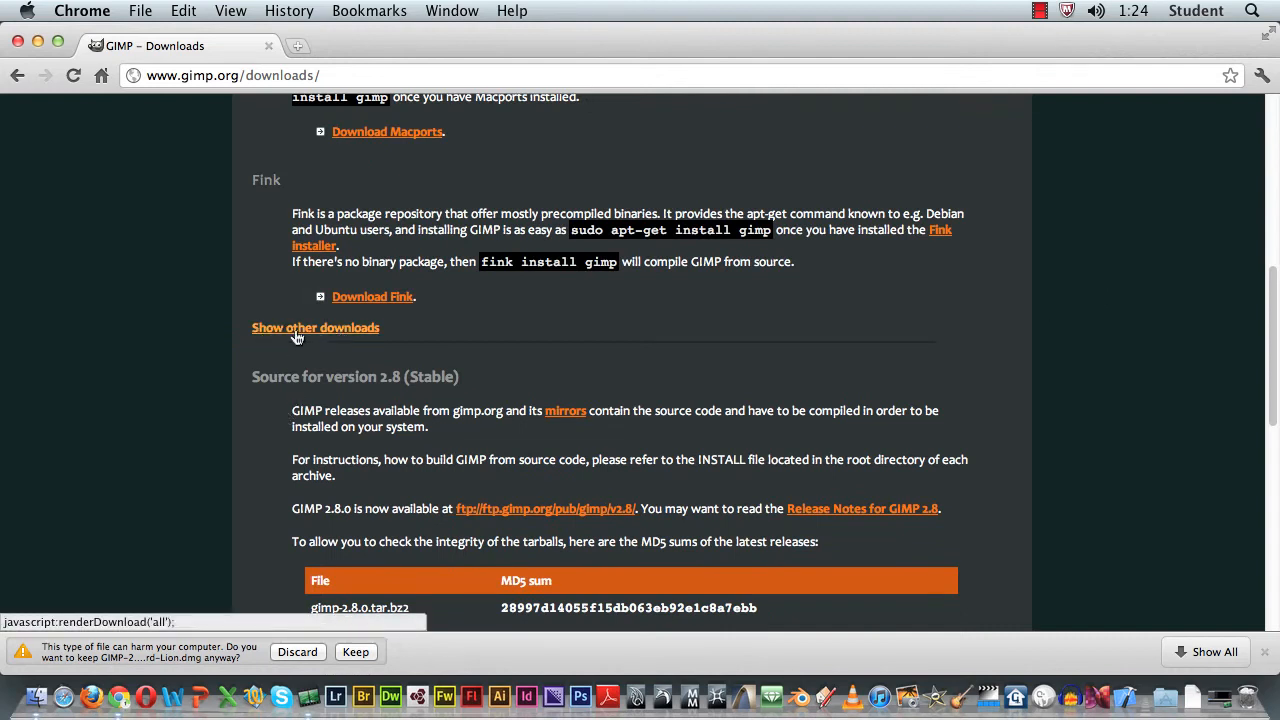
click(296, 333)
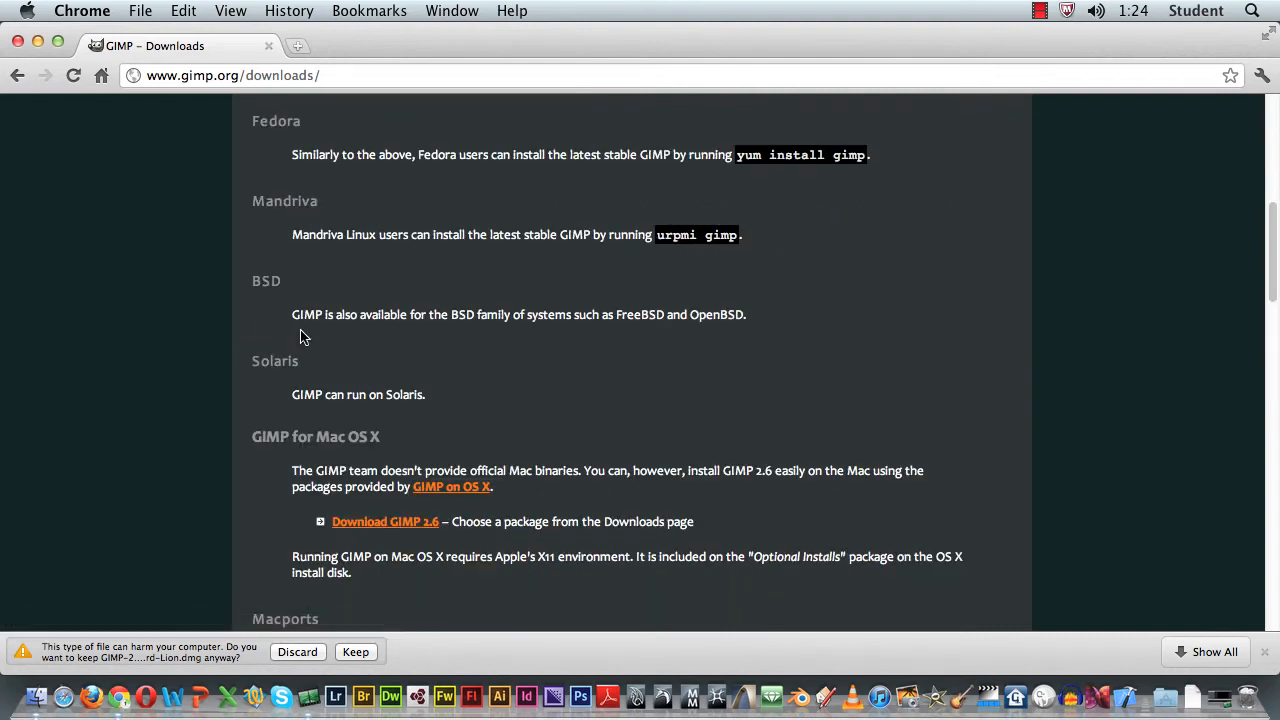
click(1262, 653)
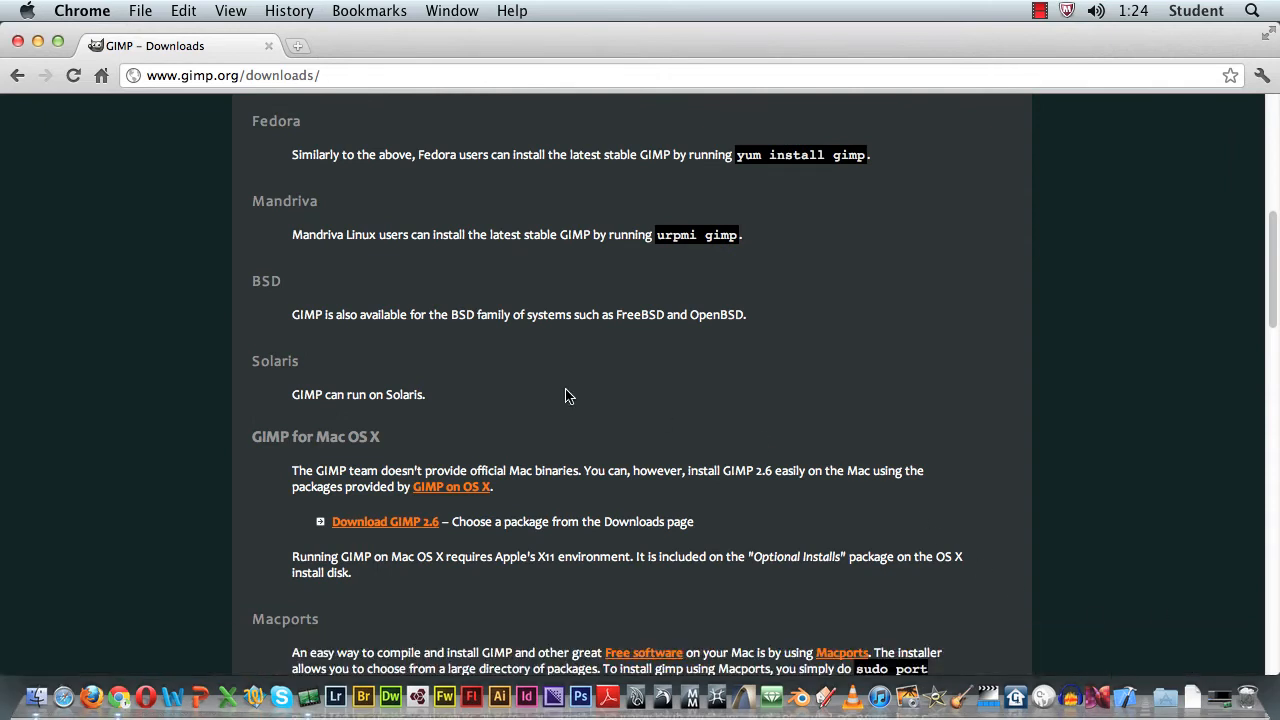
Step: Download the GIMP 2.8.0 installer for Windows and keep the flagged SnowLeopard-Lion disk image download
scroll(538, 311, down, 10)
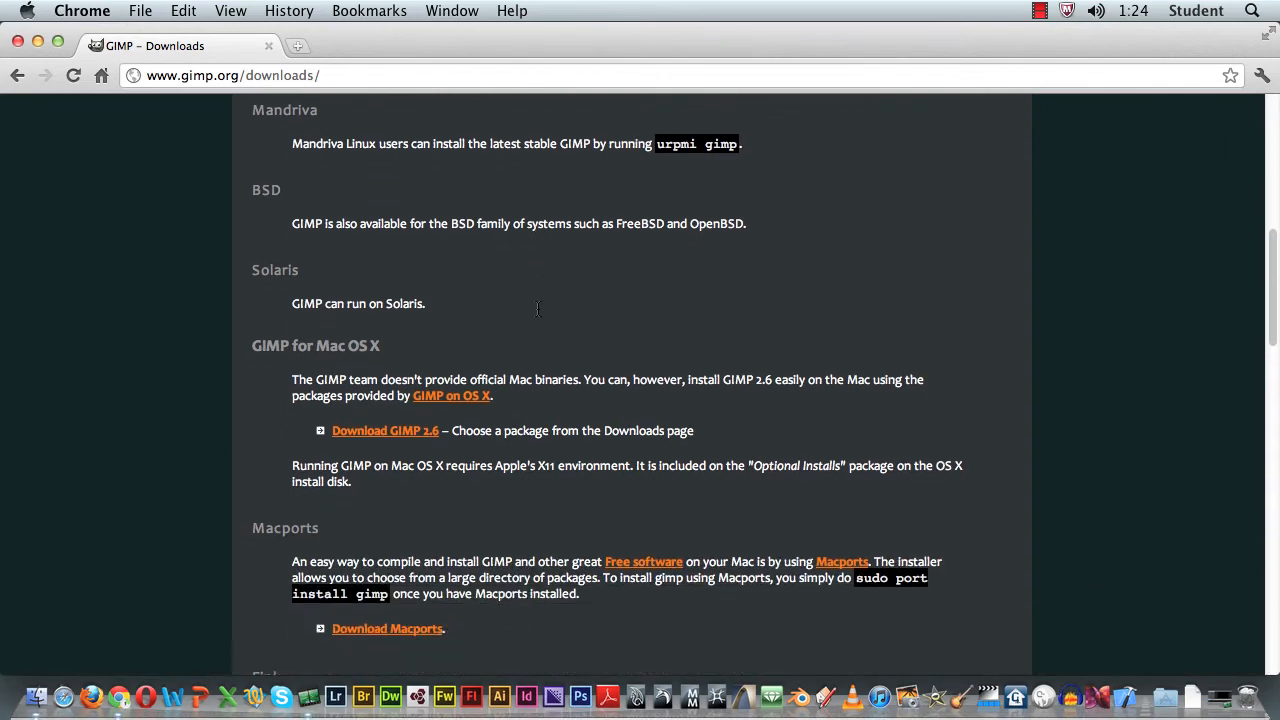
scroll(538, 314, down, 2)
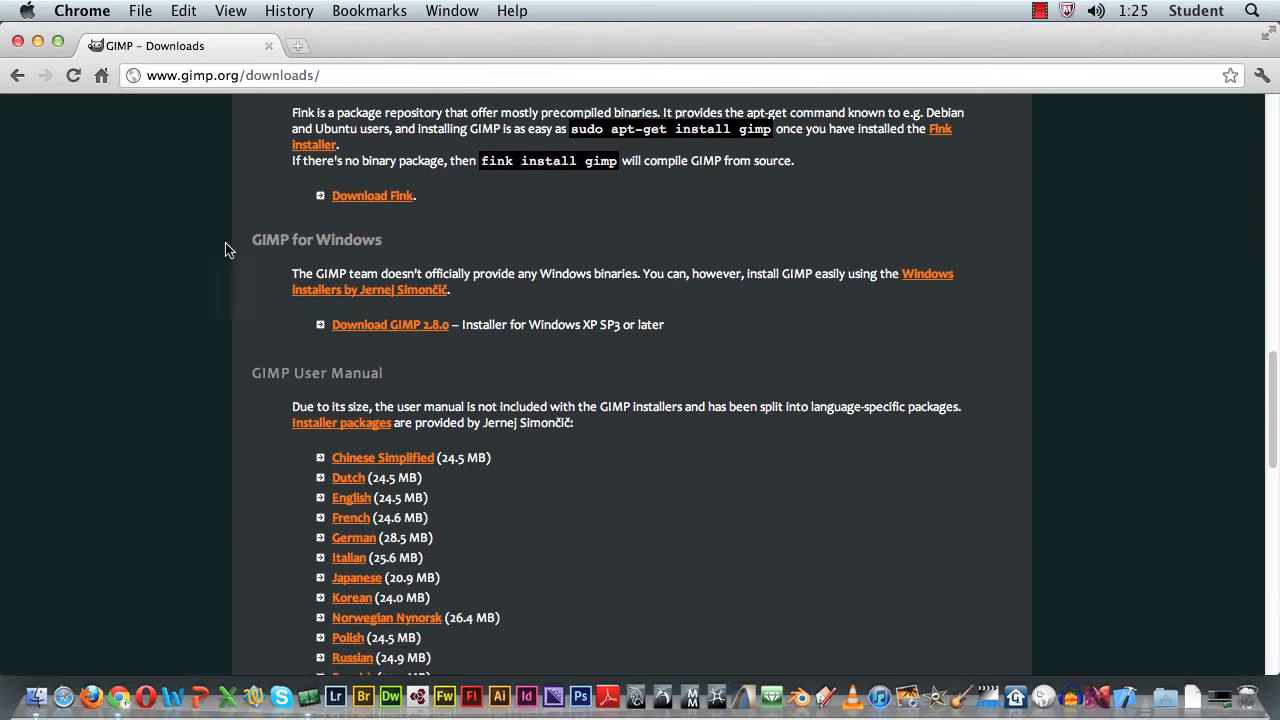
drag(246, 240, 460, 289)
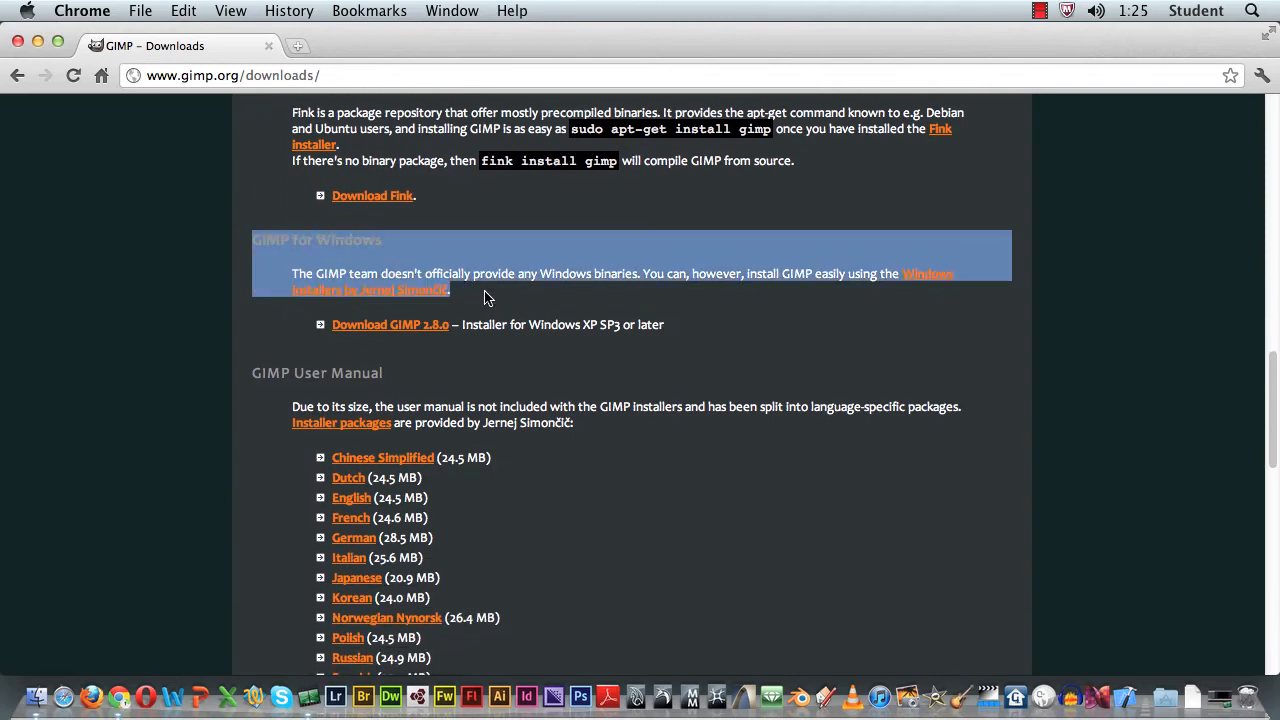
click(484, 297)
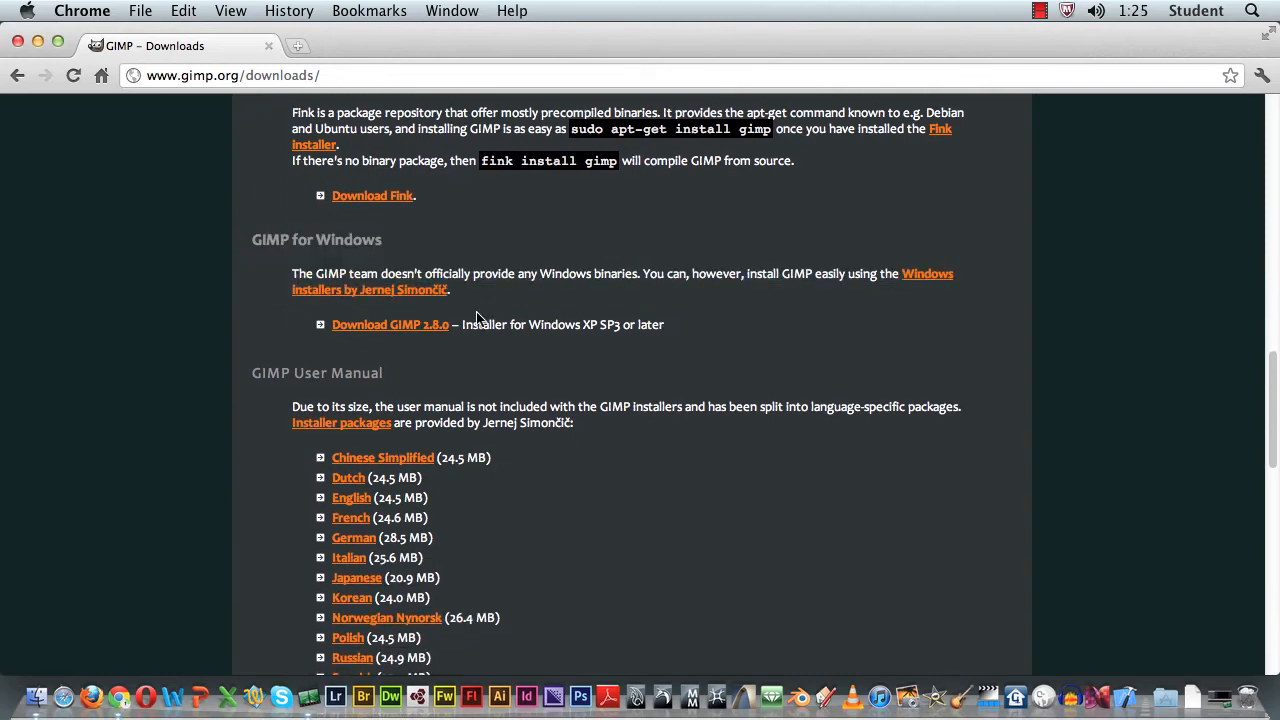
click(397, 332)
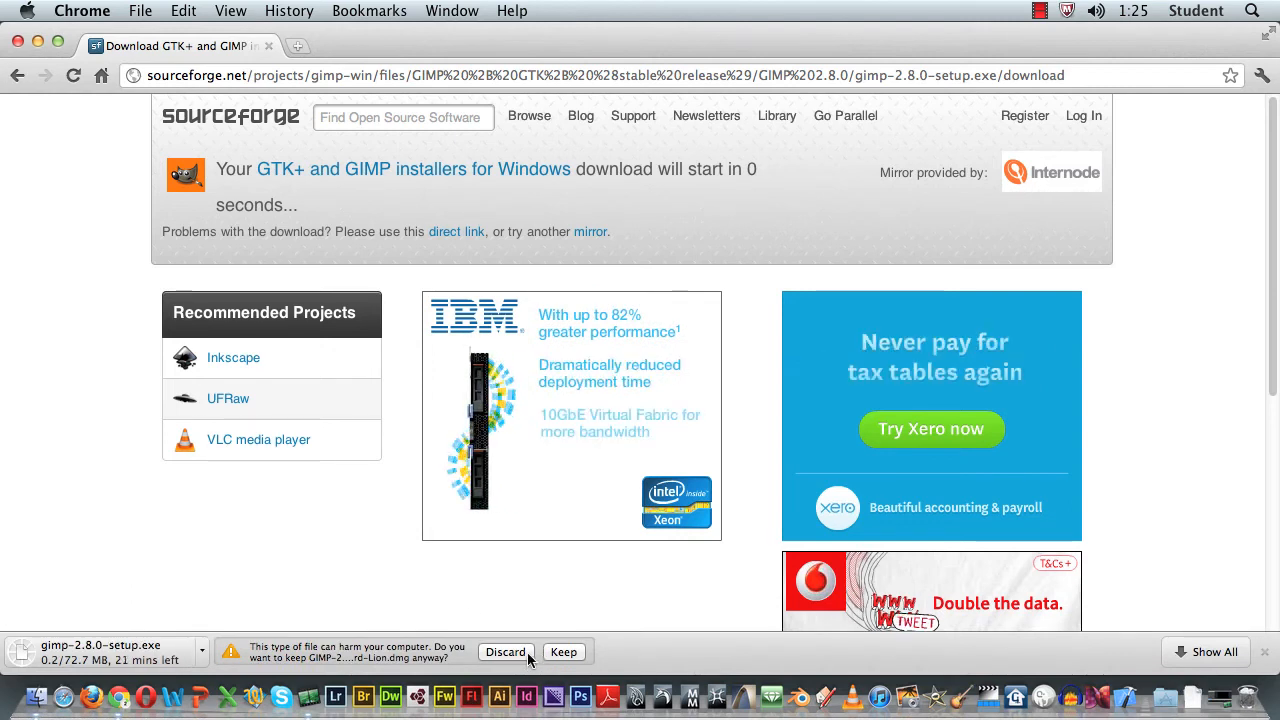
click(563, 652)
click(1265, 652)
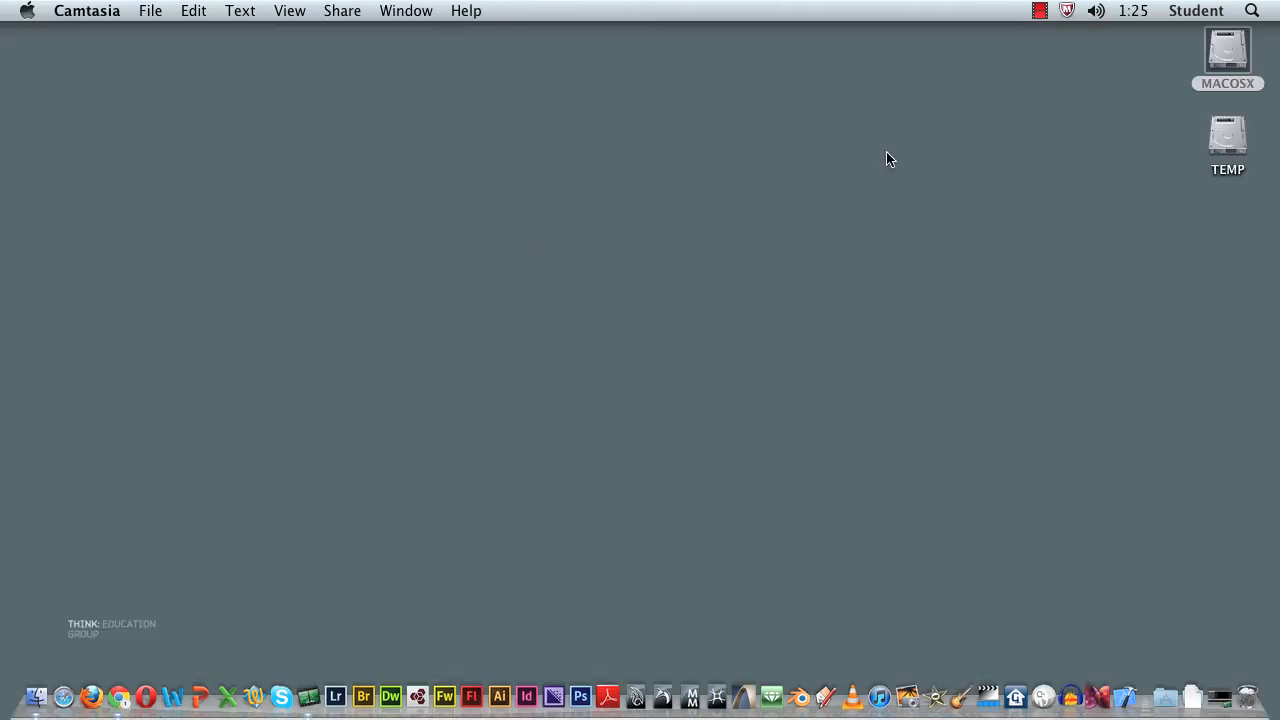
Step: In Finder, go to the Downloads folder, widen its file column and open GIMP-2.8.0p1-SnowLeopard-Lion.dmg
double_click(1229, 60)
click(342, 426)
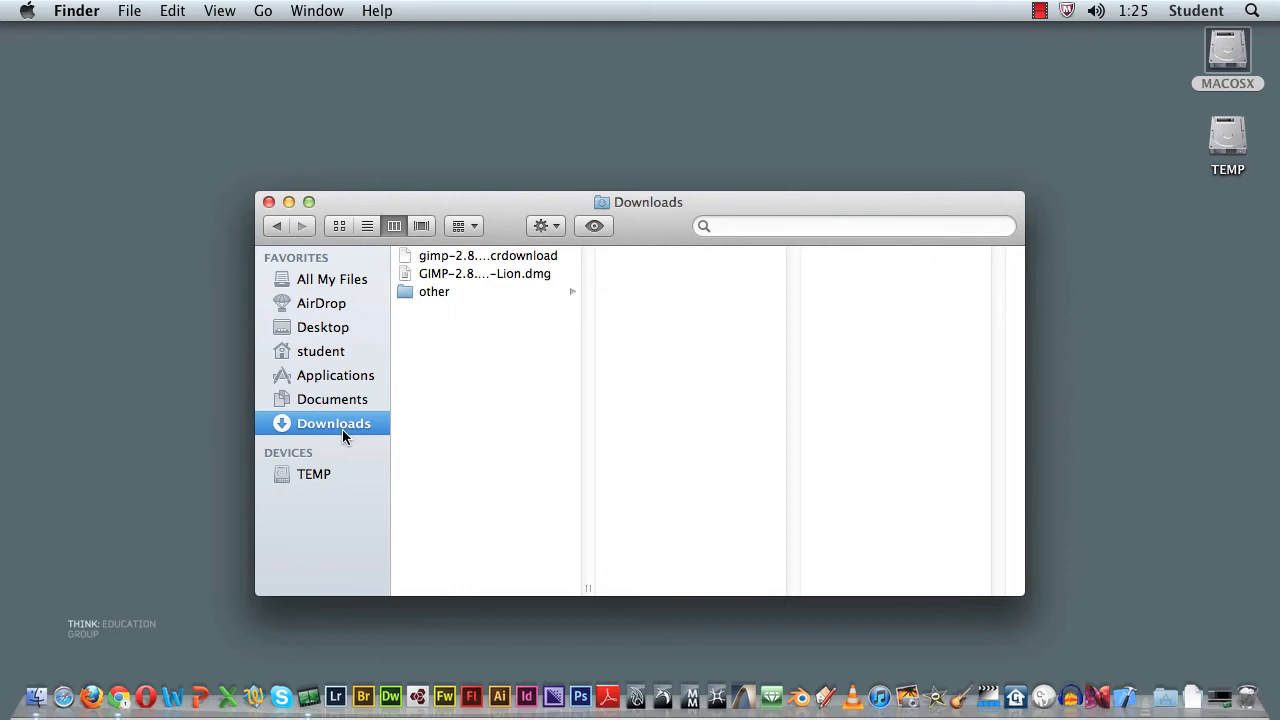
drag(588, 590, 738, 580)
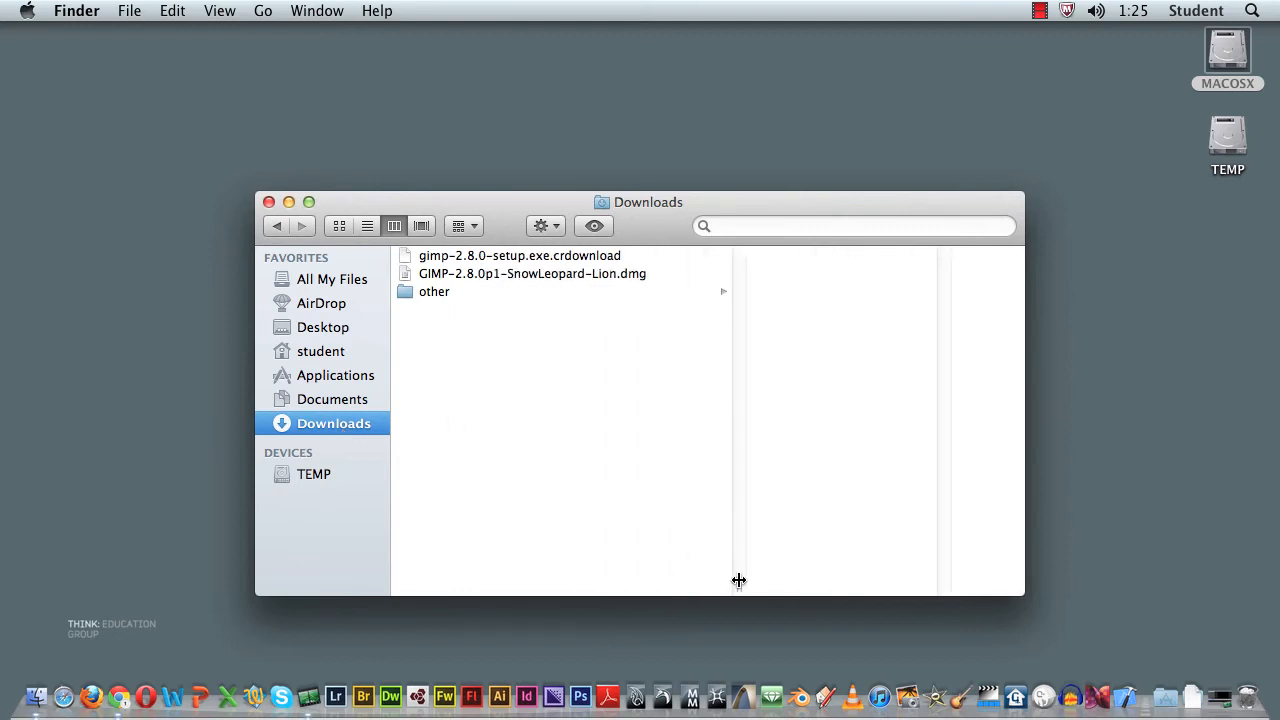
click(537, 276)
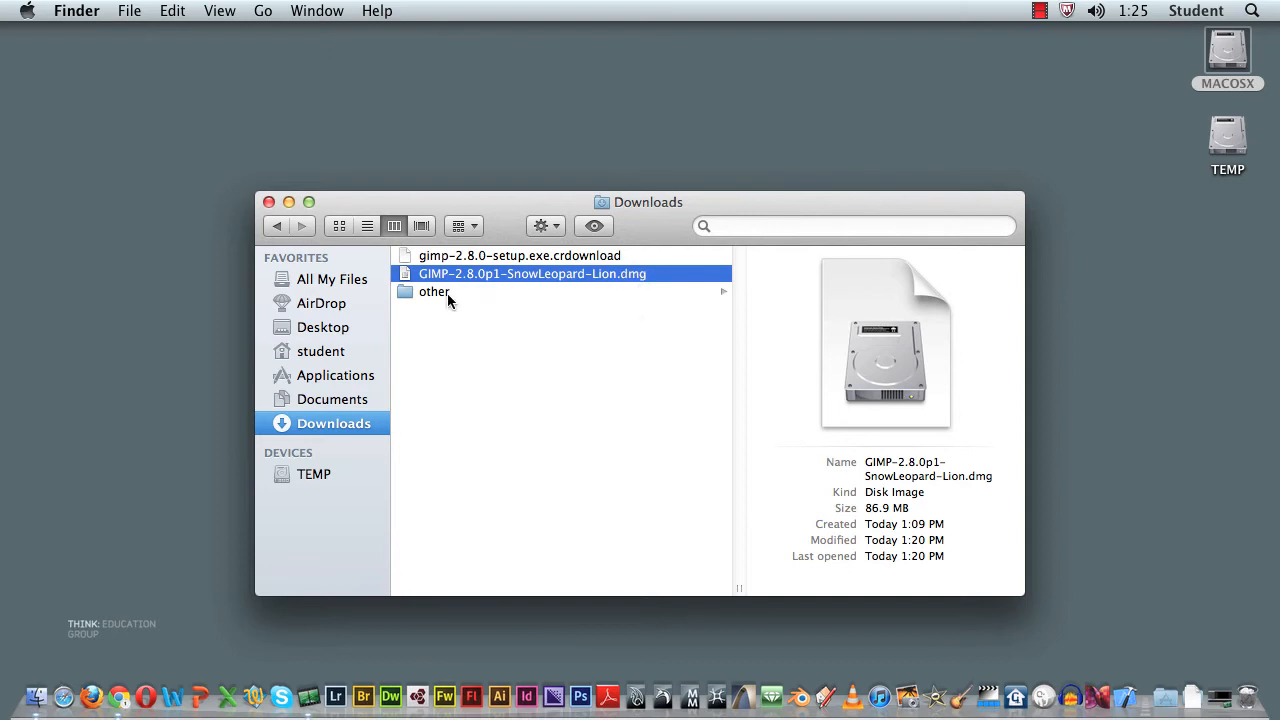
double_click(407, 276)
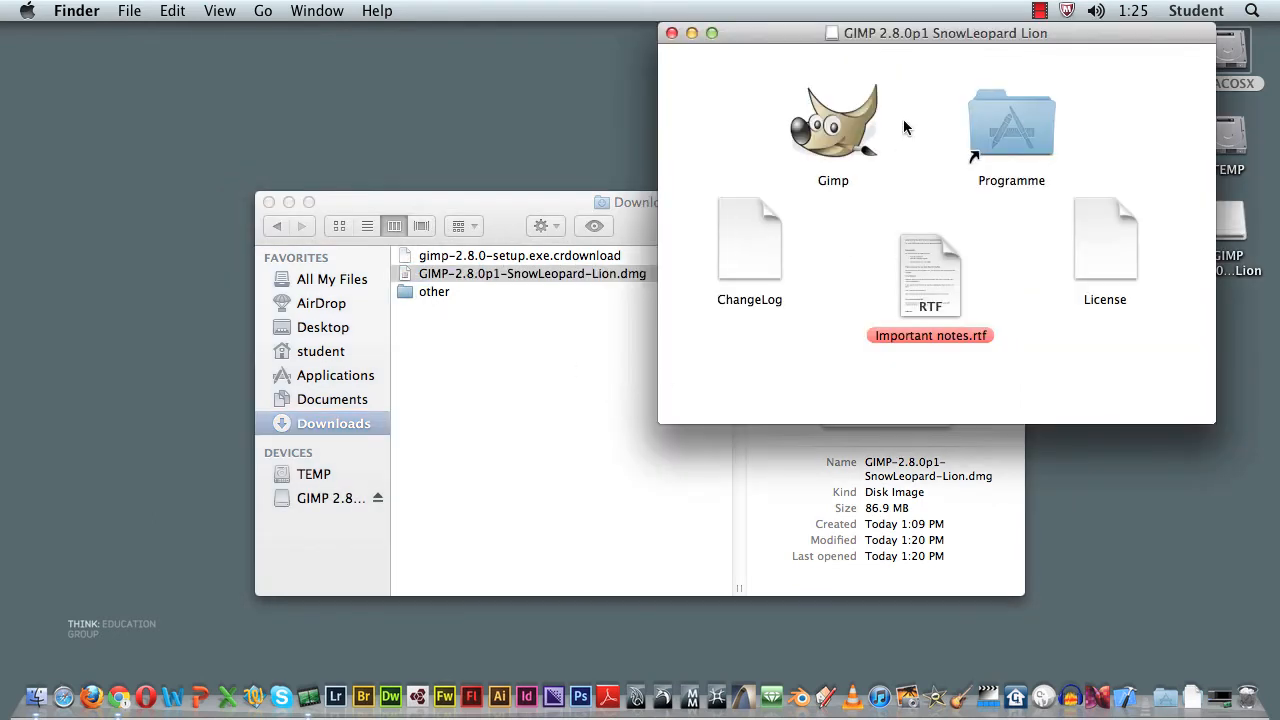
Step: Copy Gimp from the disk image into the Programme (Applications) folder and close the Downloads window
drag(926, 33, 611, 151)
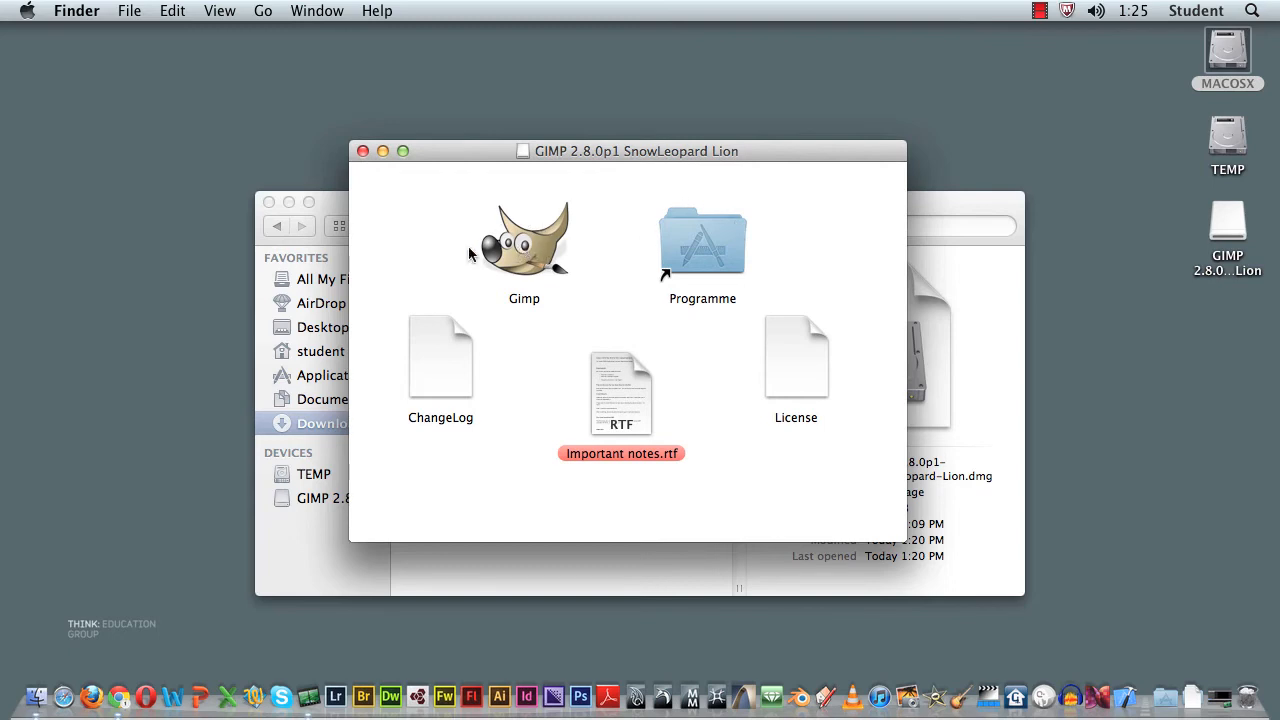
drag(524, 262, 693, 241)
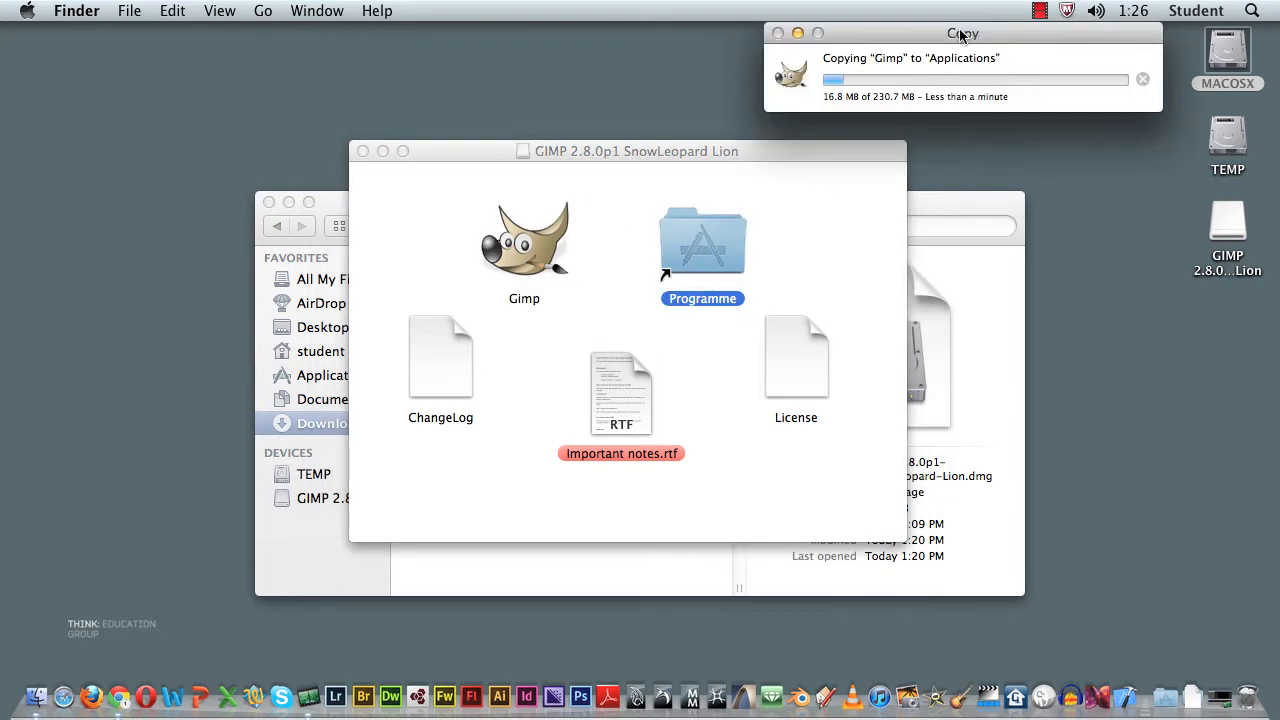
drag(962, 30, 688, 50)
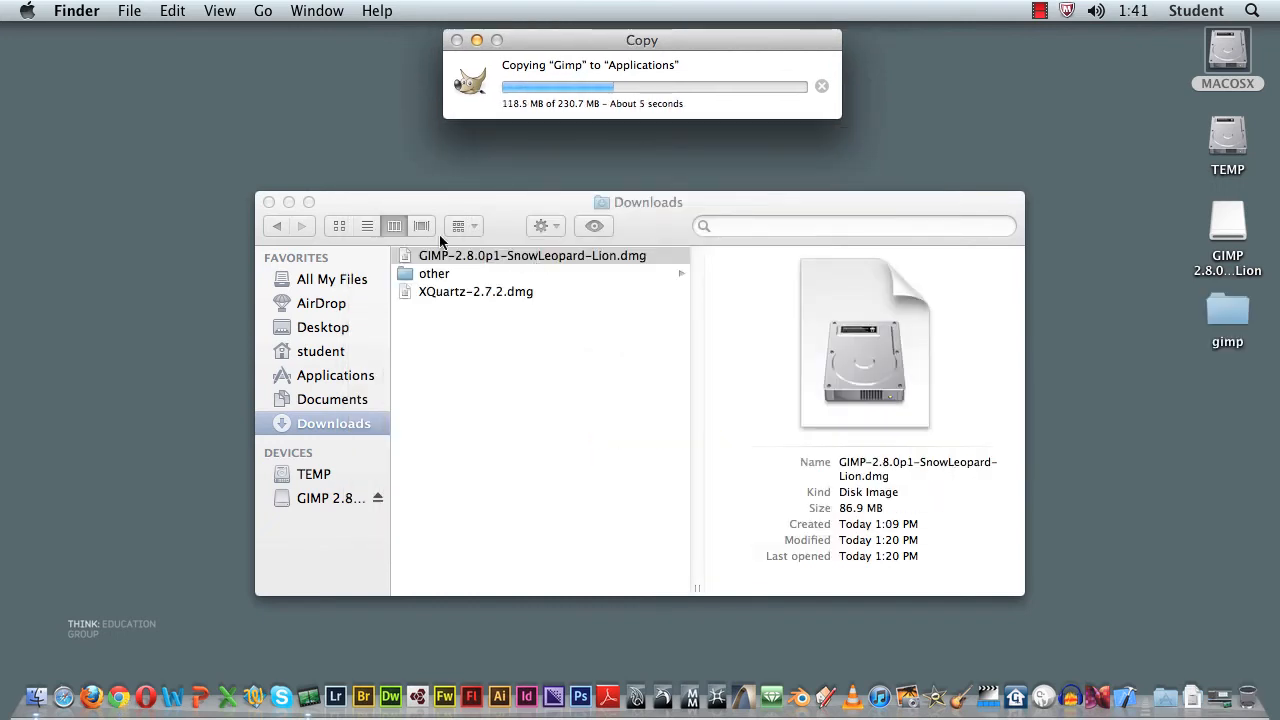
click(269, 203)
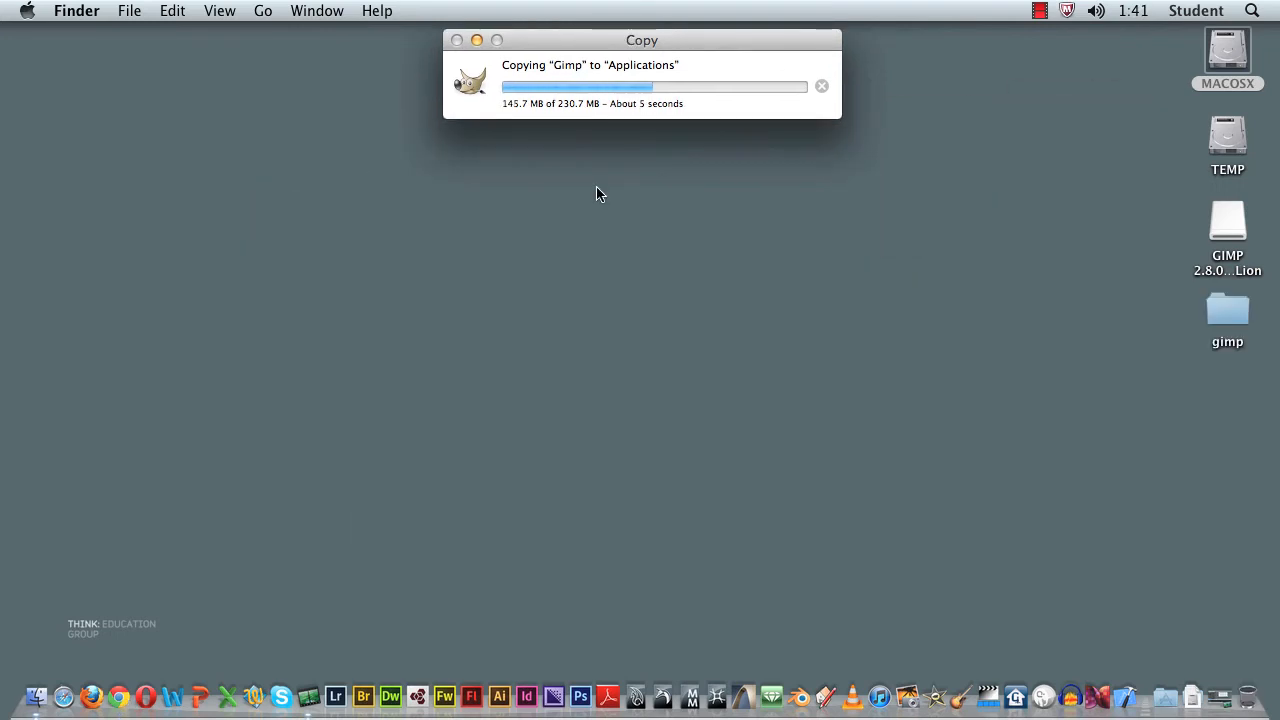
drag(694, 43, 697, 143)
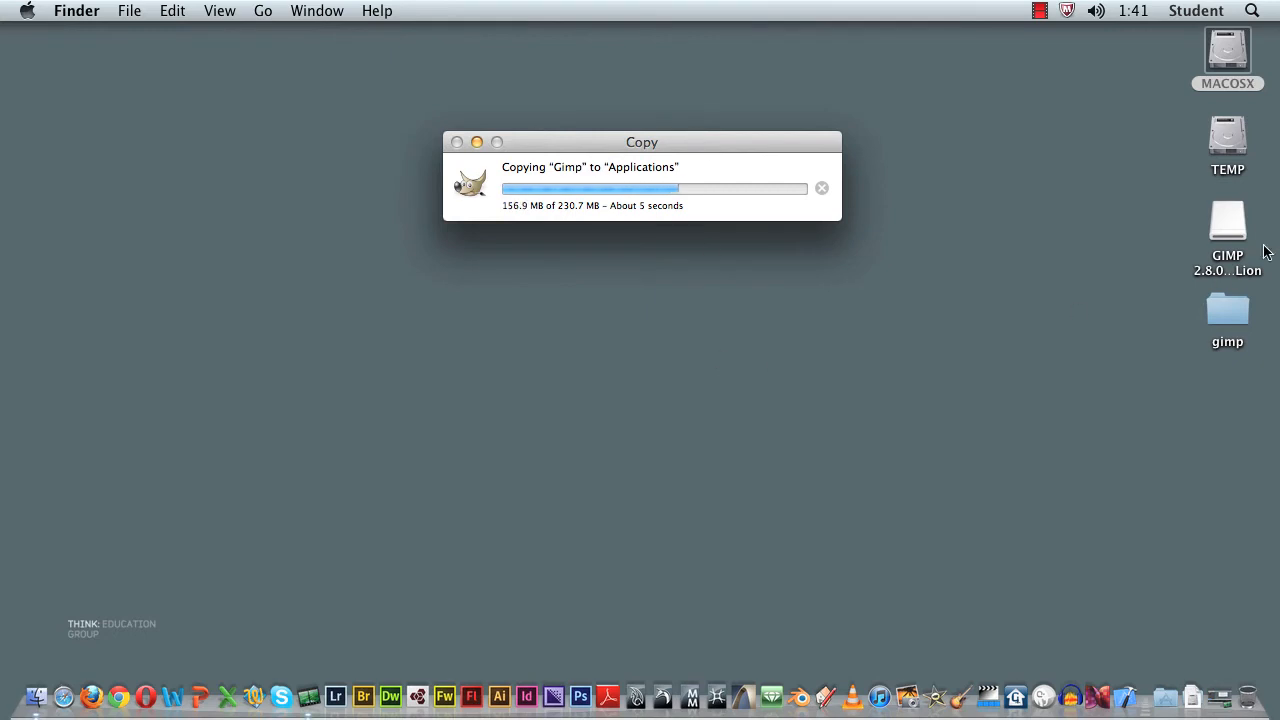
Step: Eject the mounted GIMP 2.8.0p1 SnowLeopard Lion disk image from the desktop
click(1229, 228)
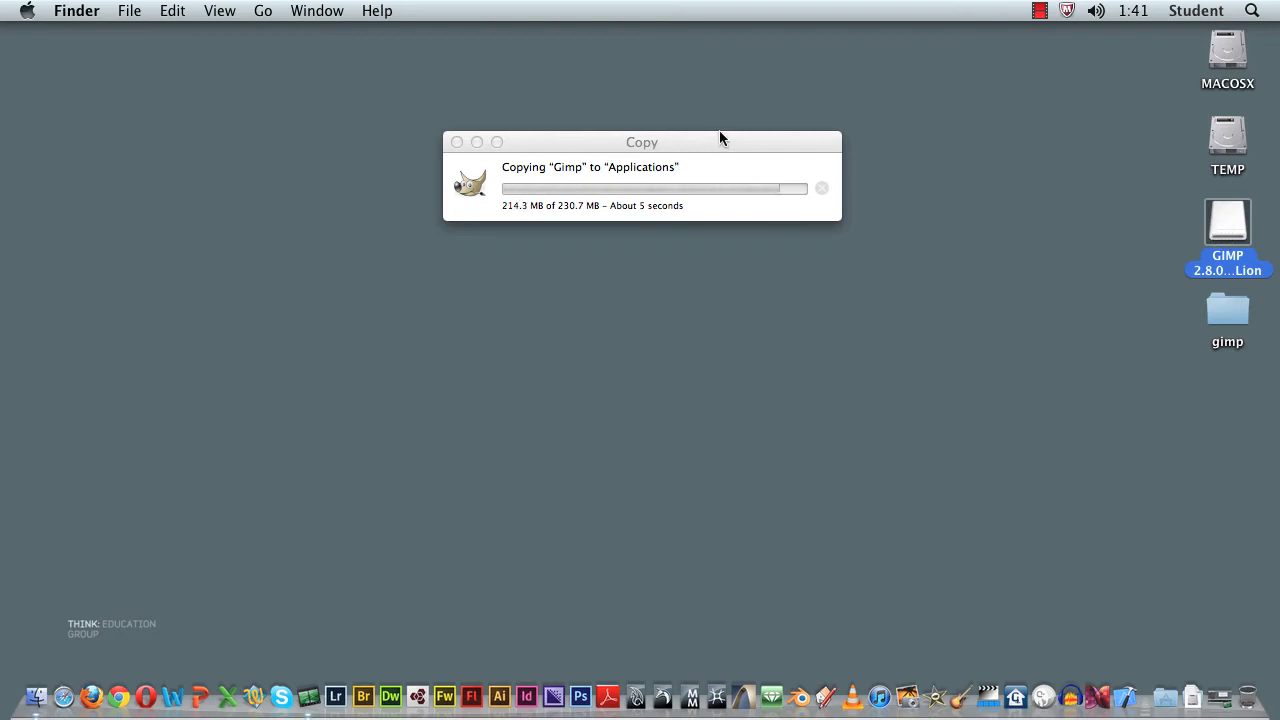
click(591, 205)
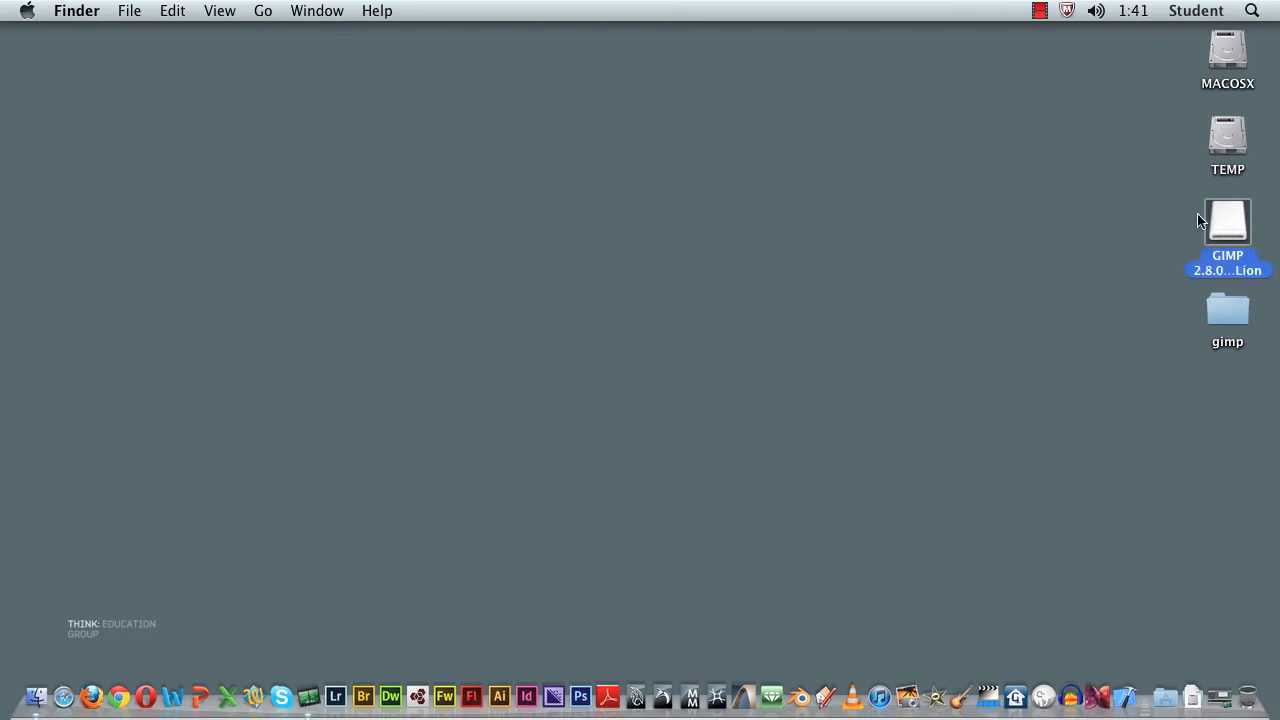
drag(1211, 222, 1123, 219)
drag(1226, 220, 1238, 715)
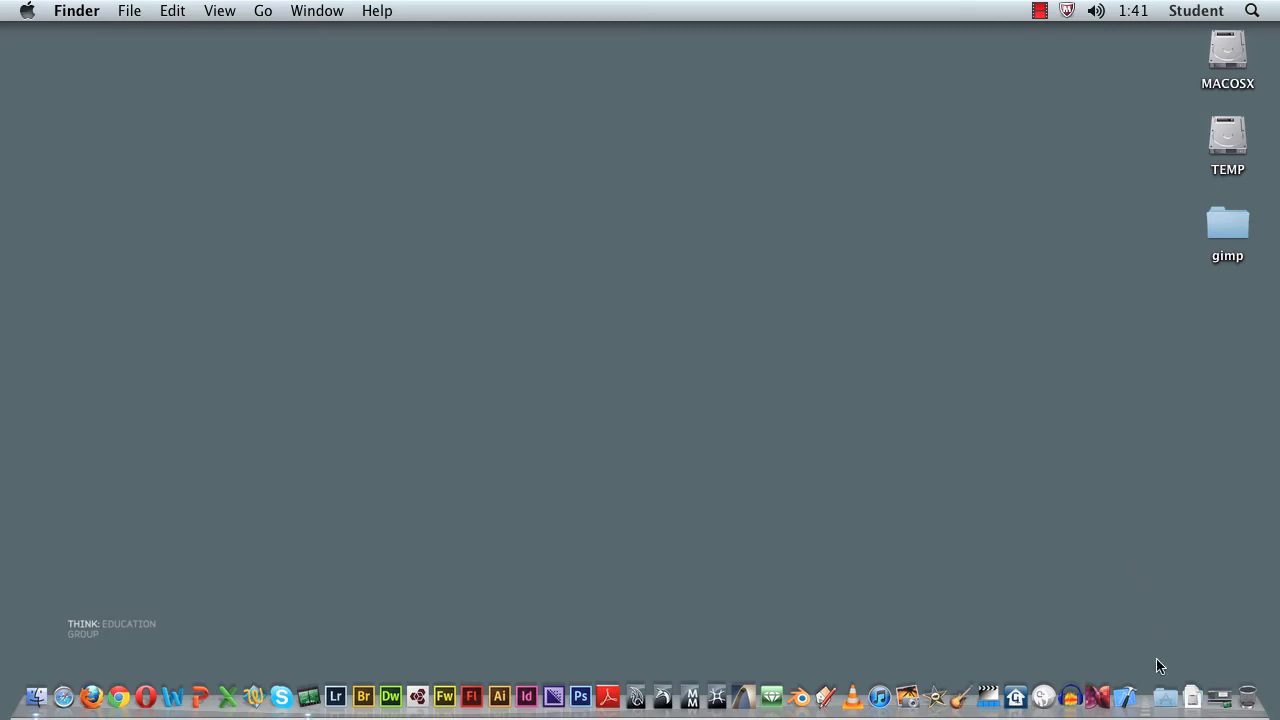
Step: Launch Gimp from the Applications folder and confirm opening the downloaded application
click(1168, 700)
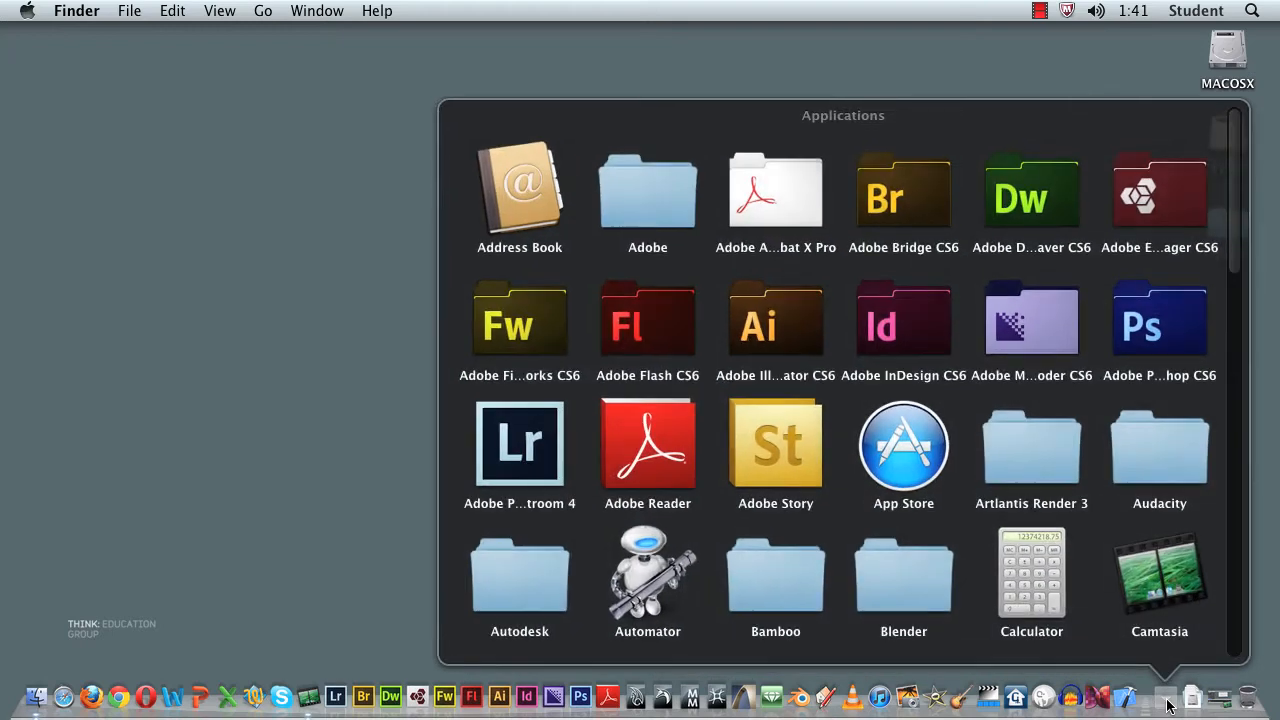
scroll(990, 350, down, 10)
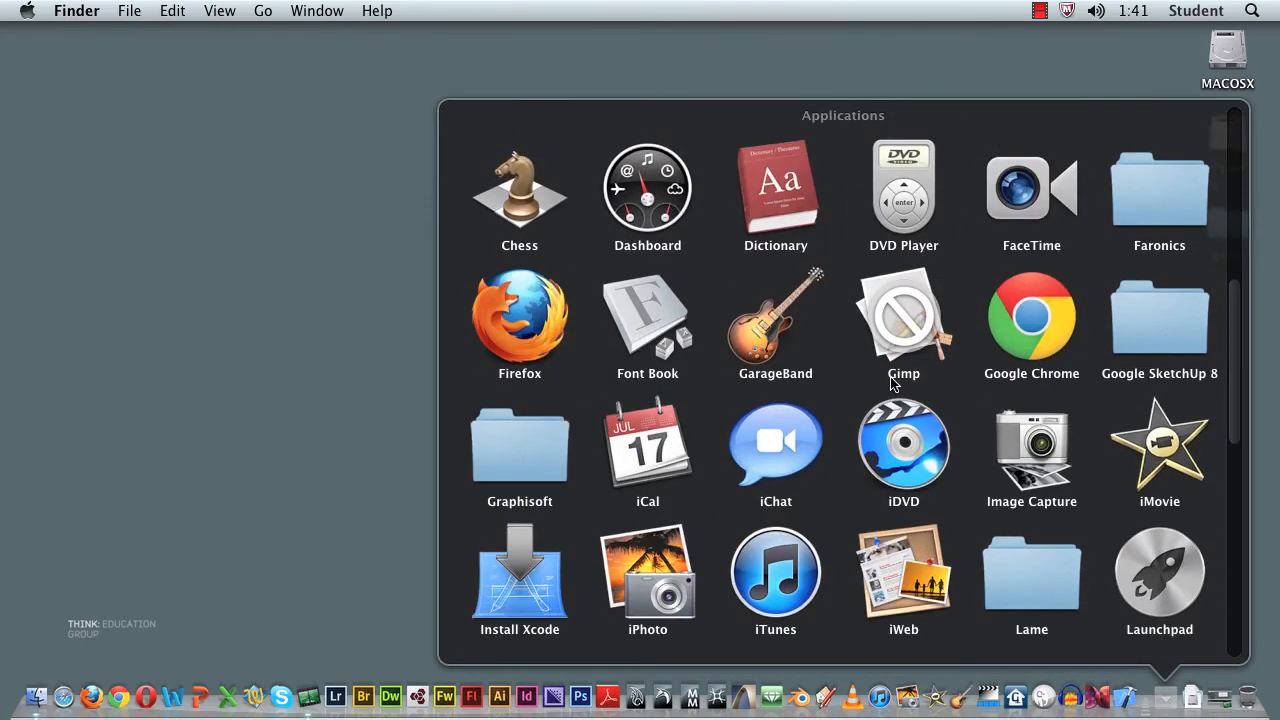
click(912, 340)
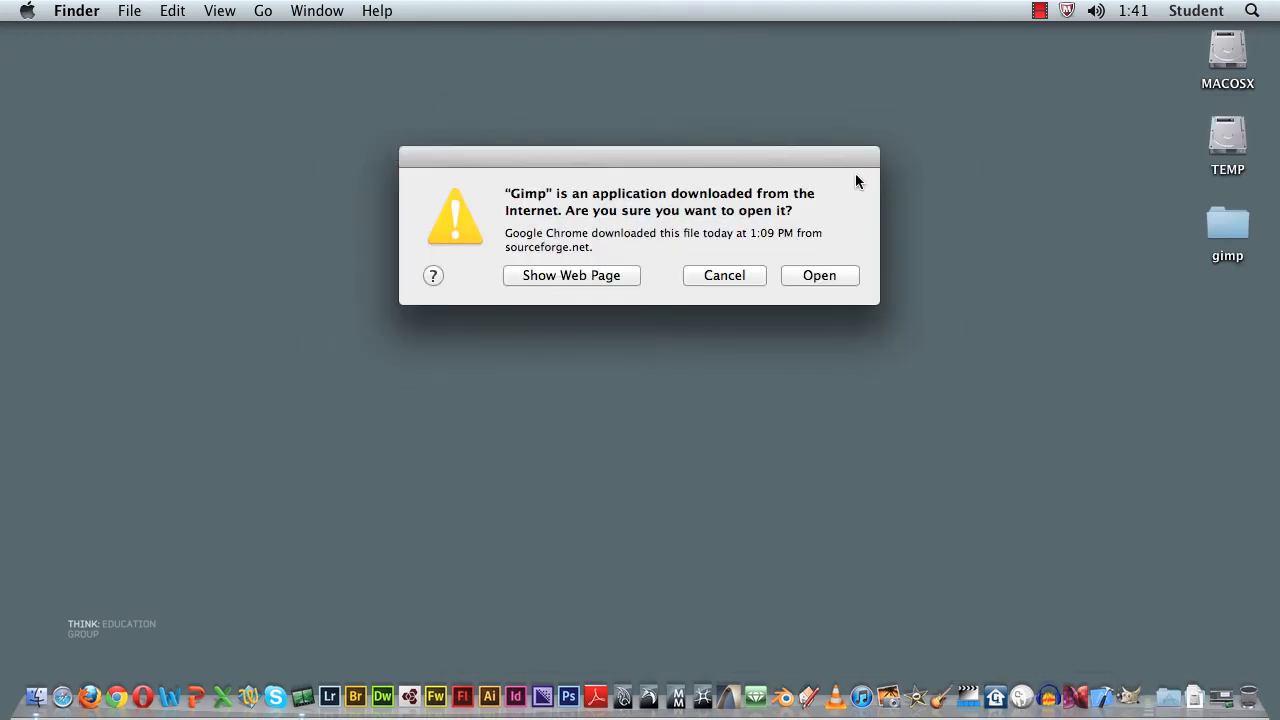
click(835, 275)
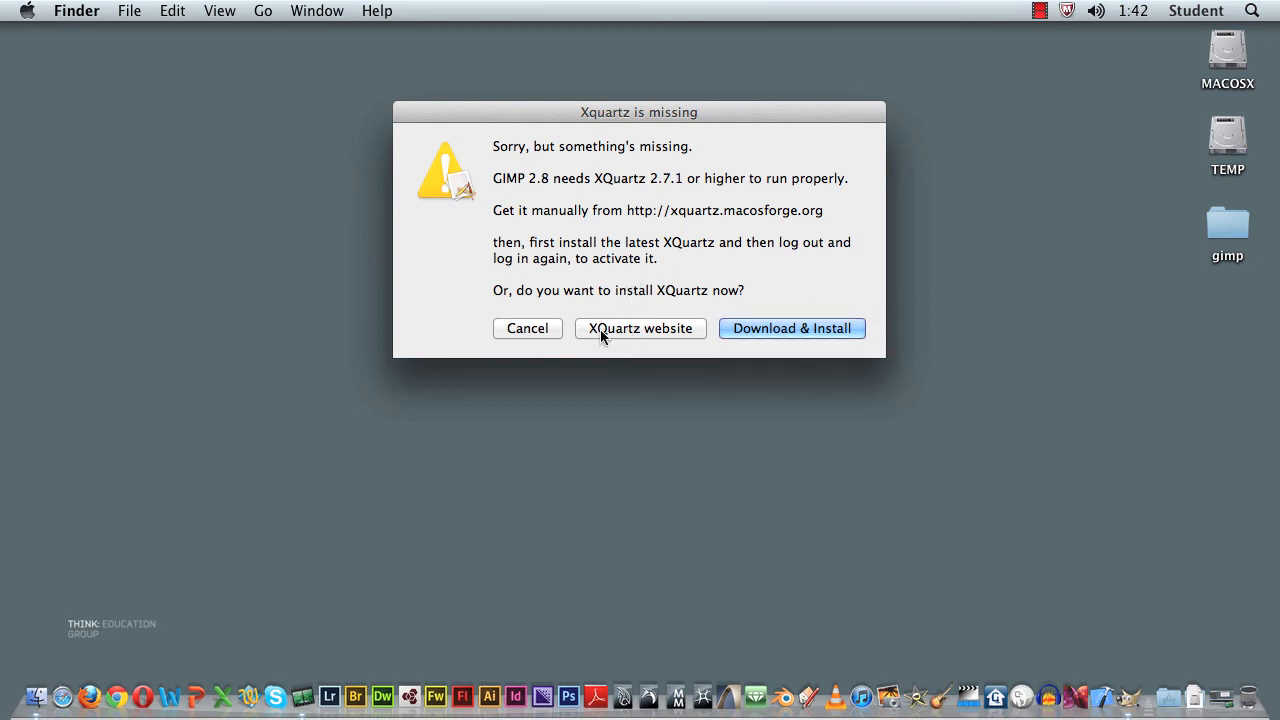
Step: Visit the XQuartz website, request XQuartz-2.7.2.dmg from the X11 2.7.2 release page, cancel the download and hide Firefox
click(661, 330)
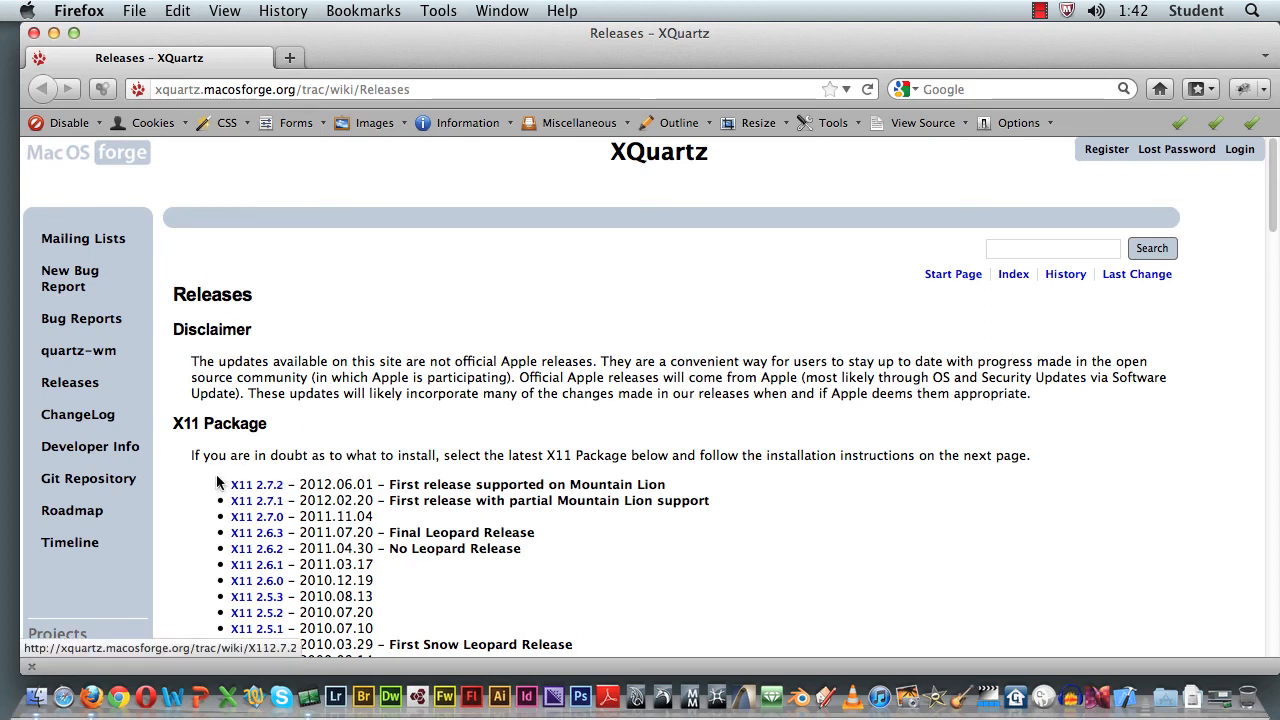
click(272, 490)
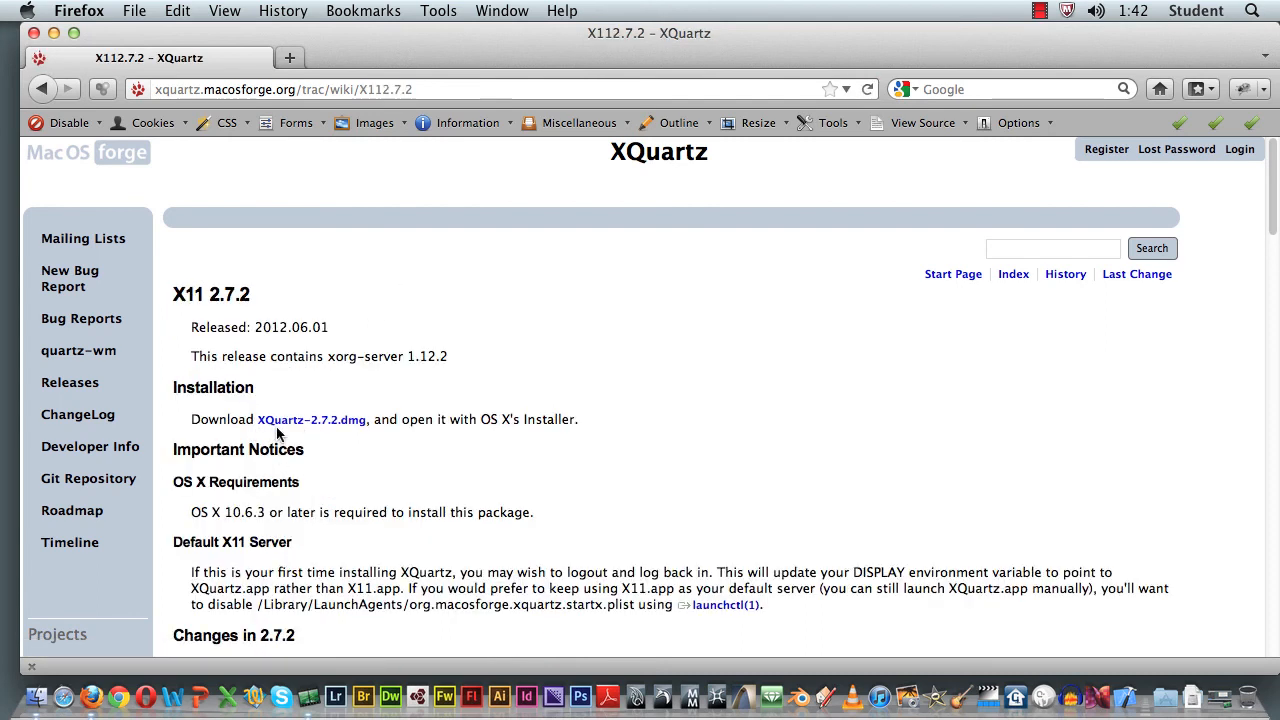
click(351, 423)
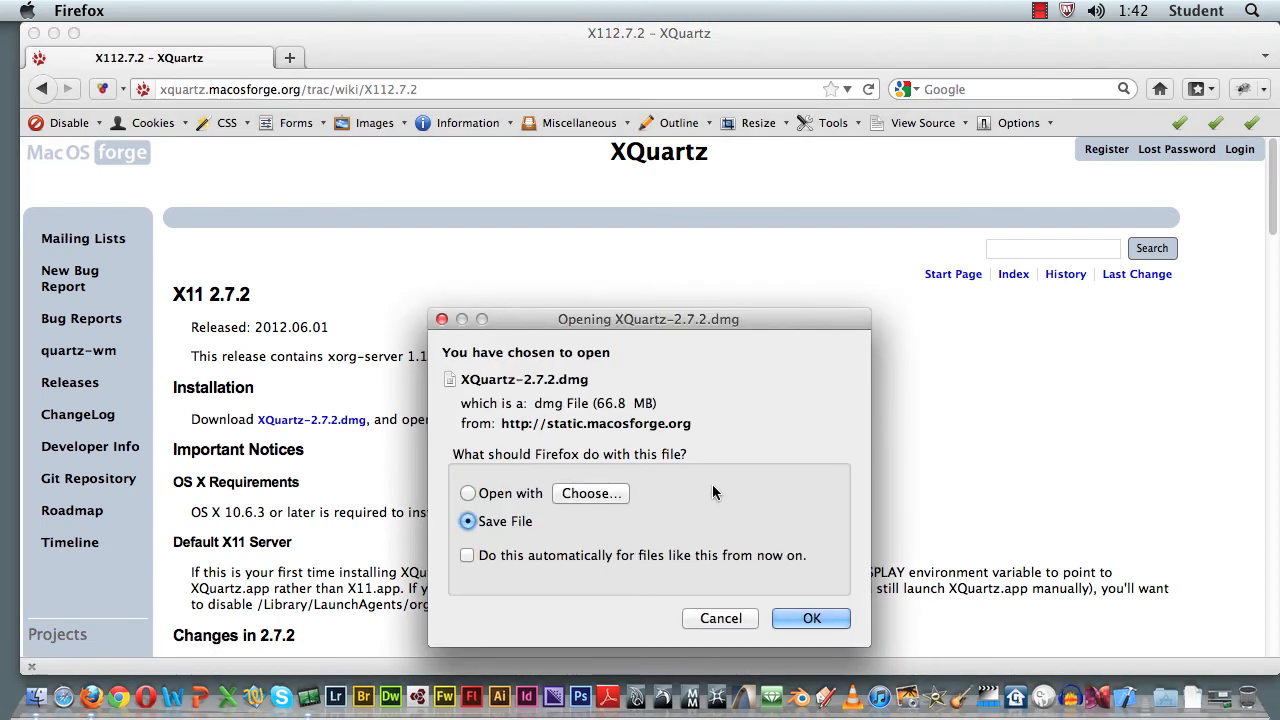
click(743, 618)
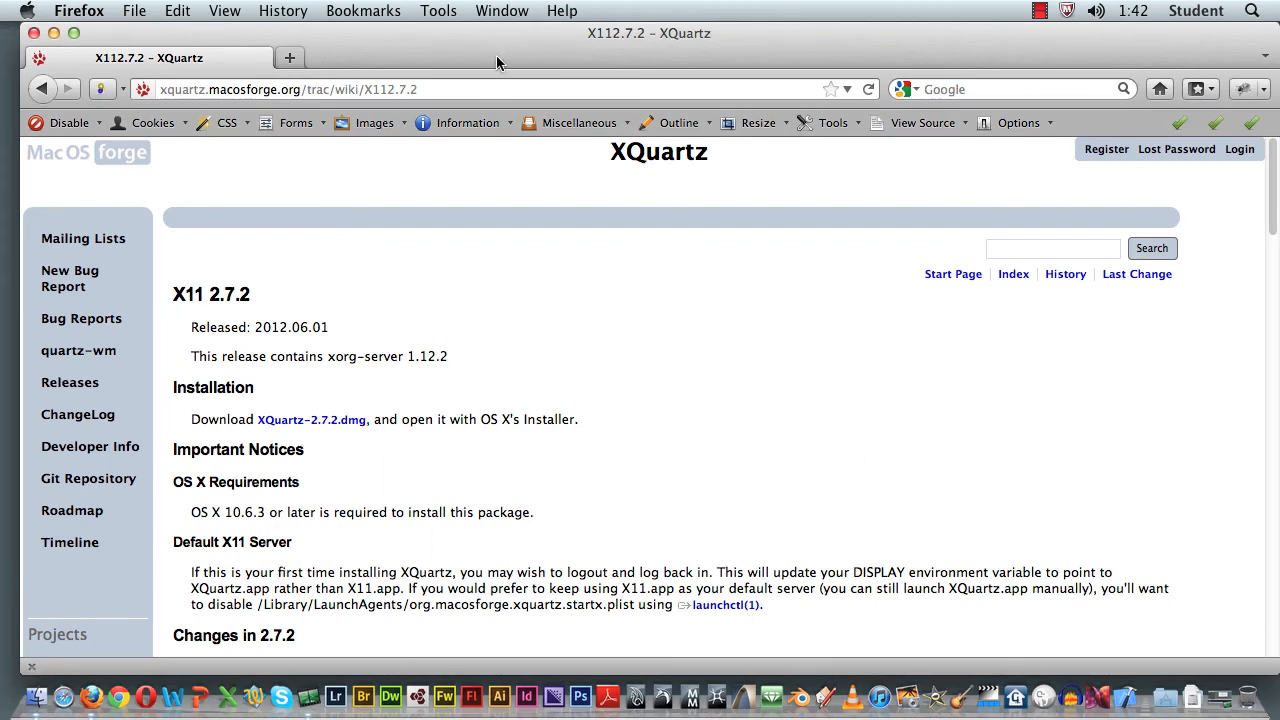
key(super+h)
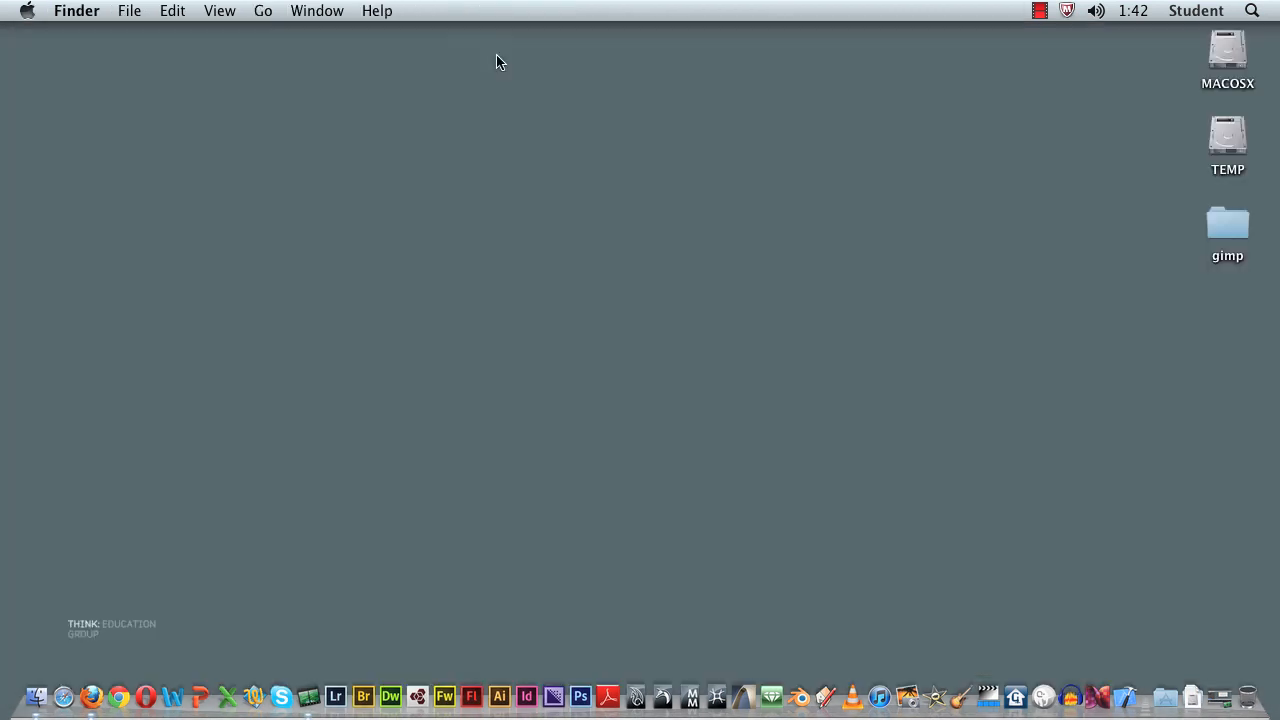
Step: In Finder, go to the Downloads folder, open XQuartz-2.7.2.dmg and close the Downloads window
double_click(1224, 60)
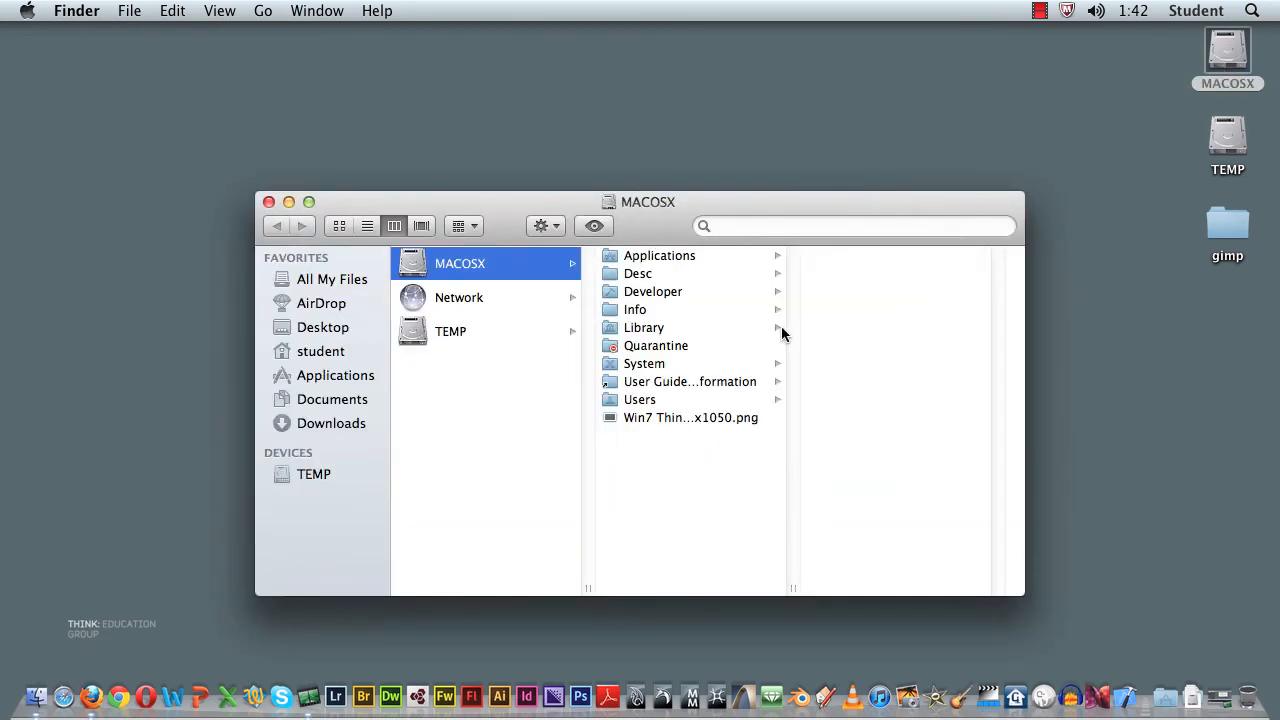
click(348, 401)
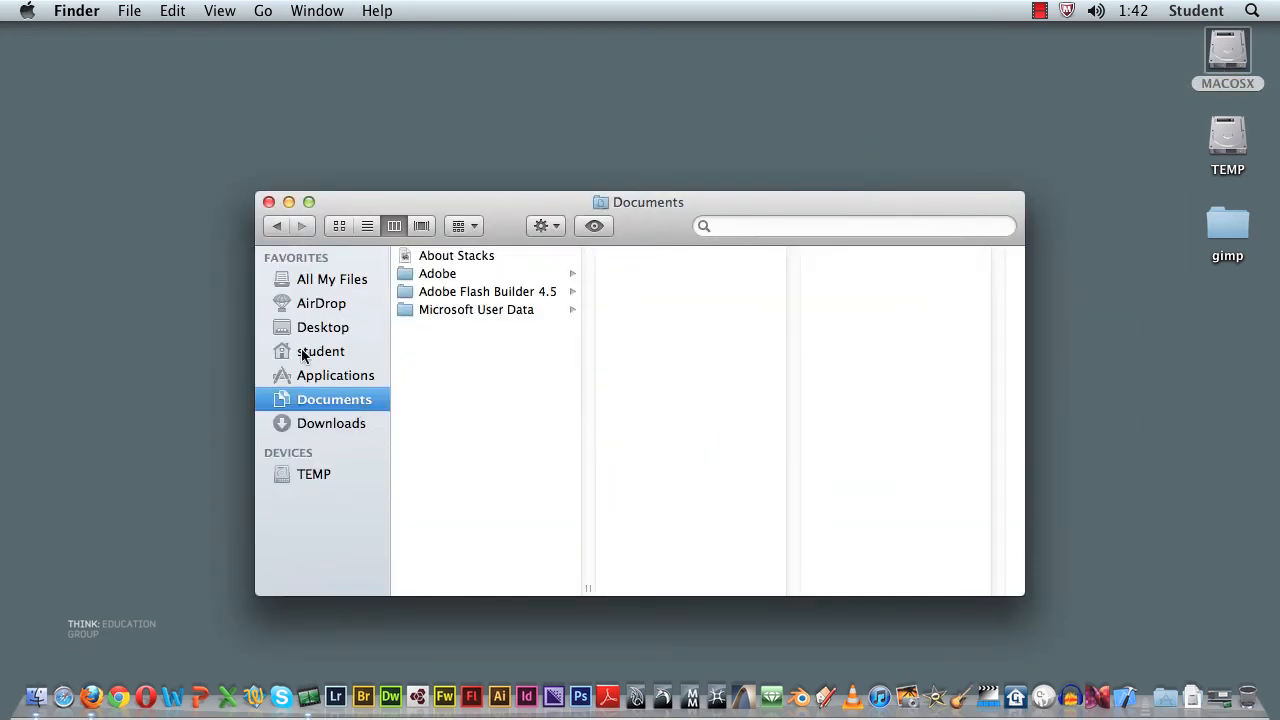
click(330, 424)
click(491, 292)
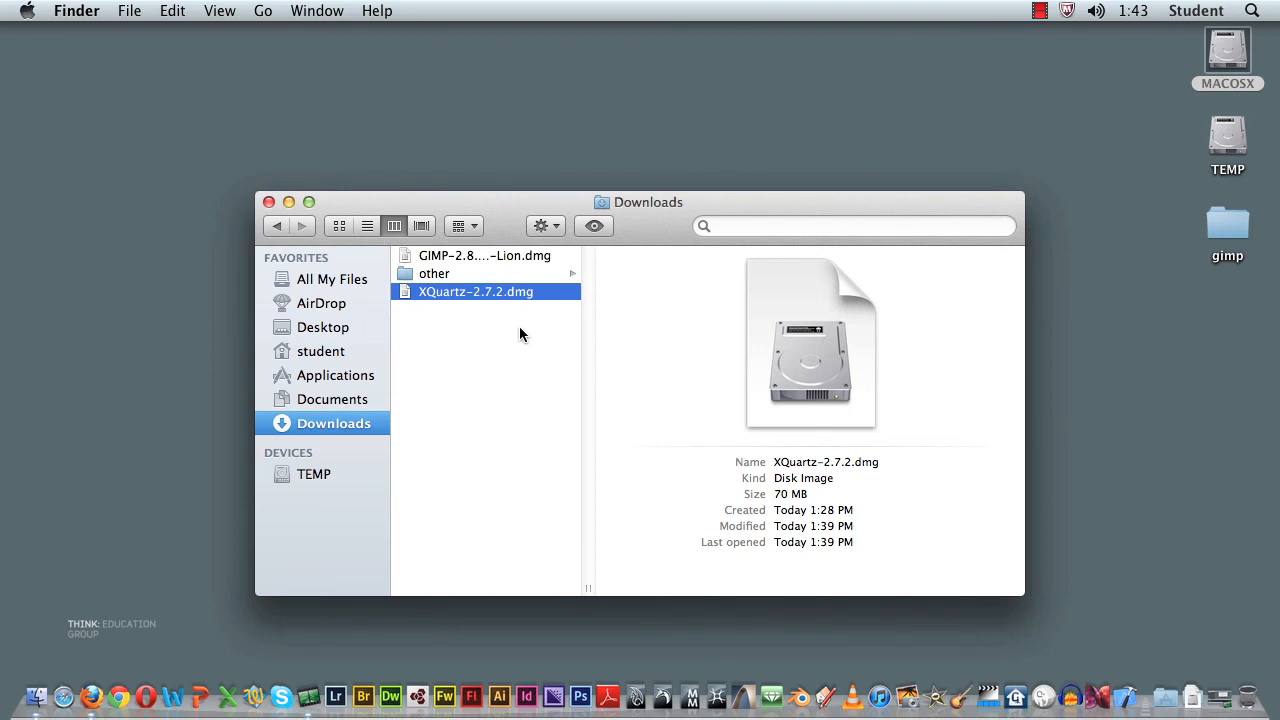
double_click(410, 290)
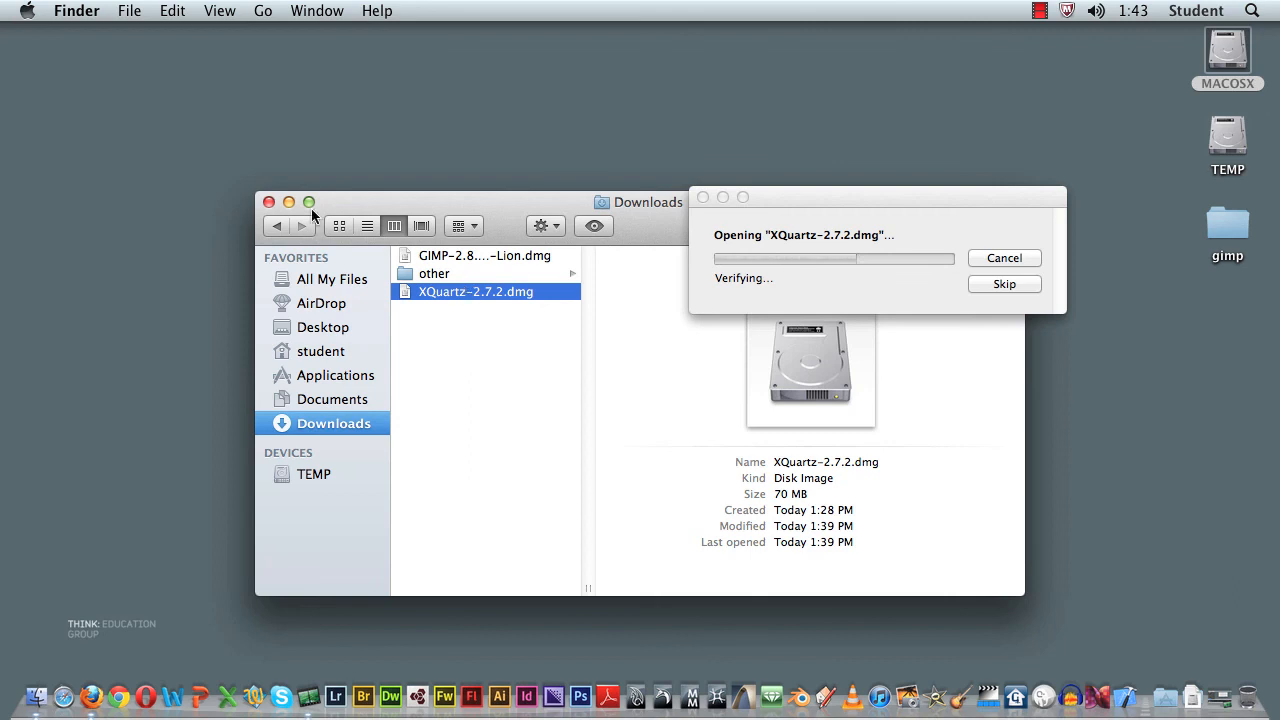
click(268, 202)
drag(931, 197, 873, 196)
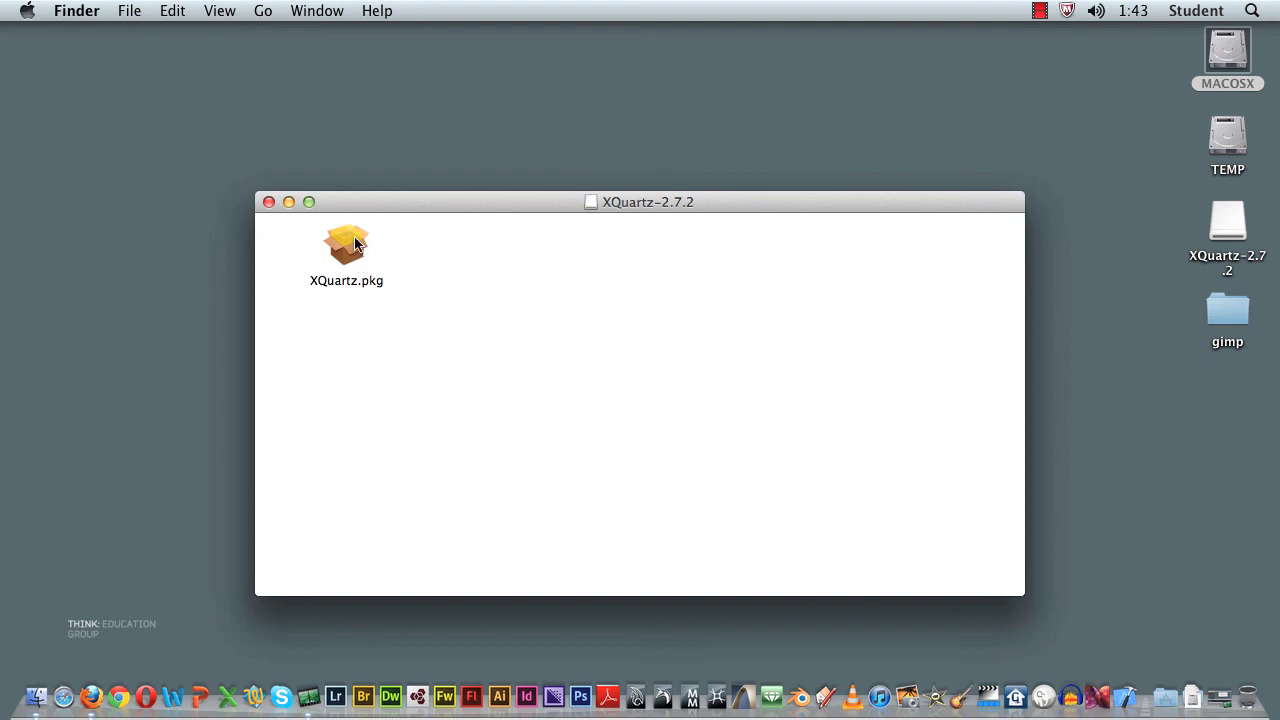
Step: Launch the XQuartz.pkg installer from the mounted disk image and close the disk image's window
click(348, 251)
double_click(348, 251)
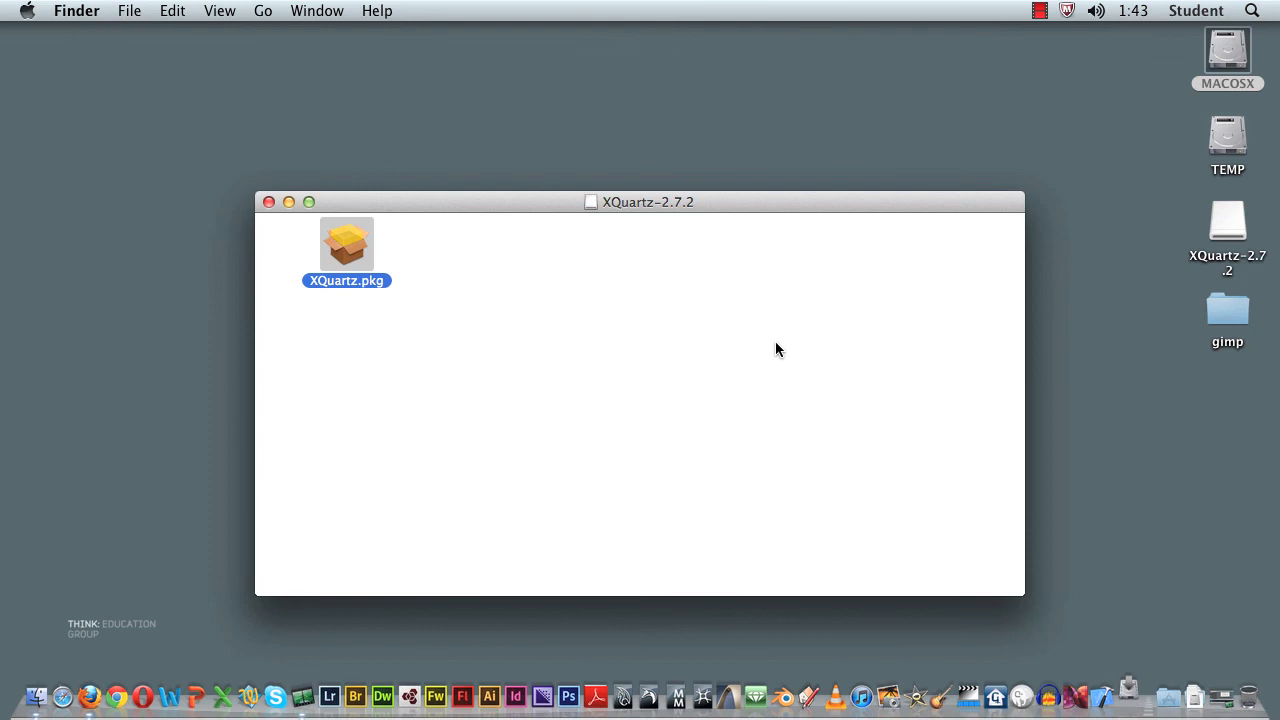
click(268, 202)
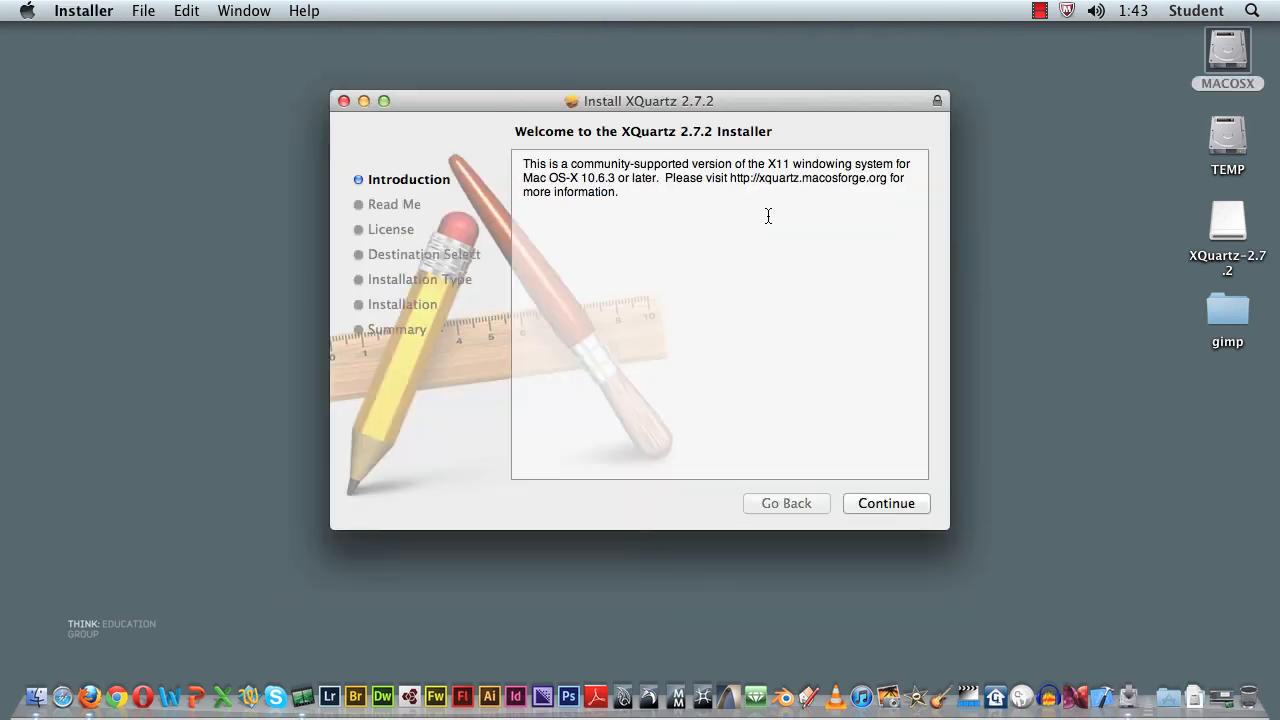
Step: Proceed through the XQuartz installer's introduction and read-me pages and agree to the software license
click(886, 503)
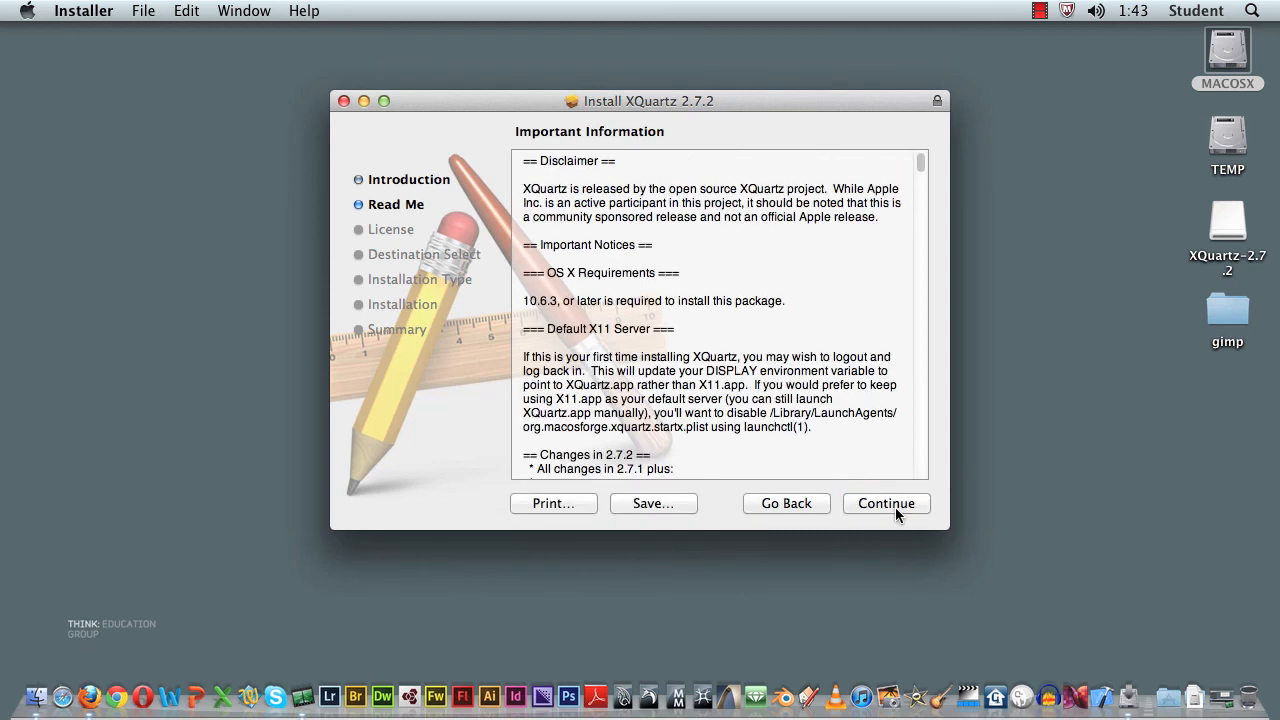
click(895, 505)
click(898, 504)
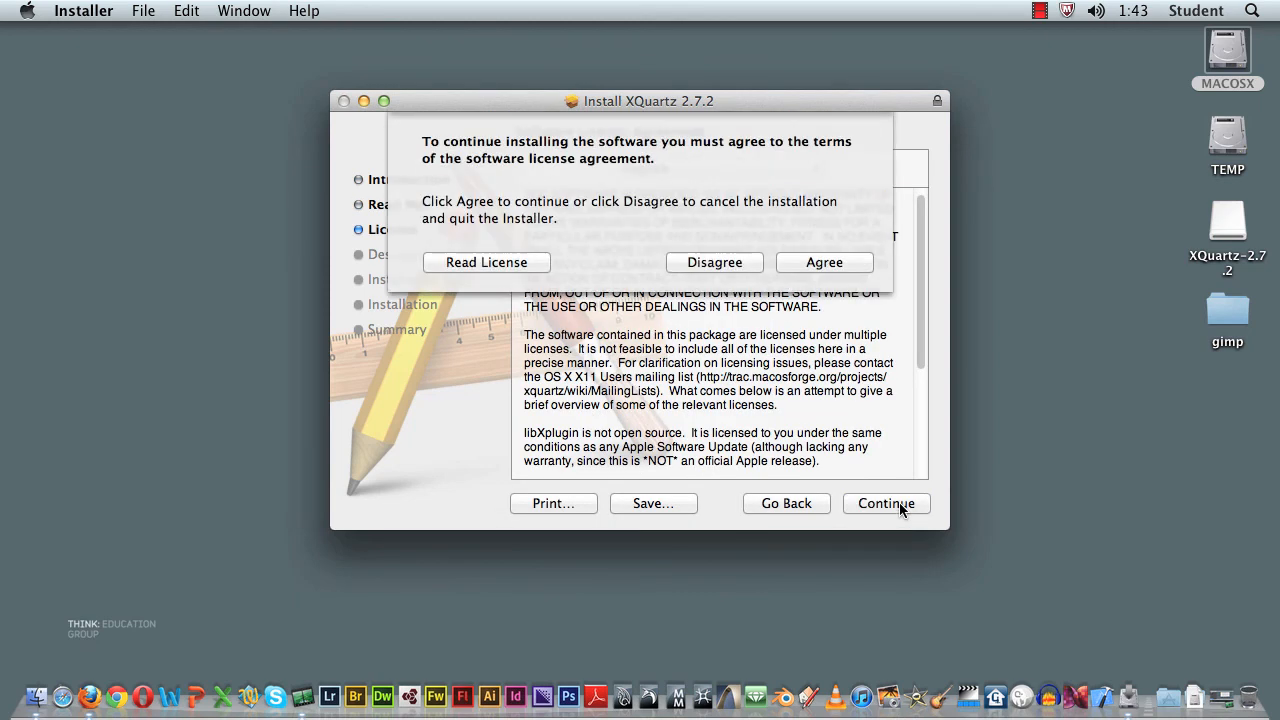
click(826, 264)
Step: Start the XQuartz 2.7.2 installation and authorise it with the account password
click(887, 504)
text(********)
key(Return)
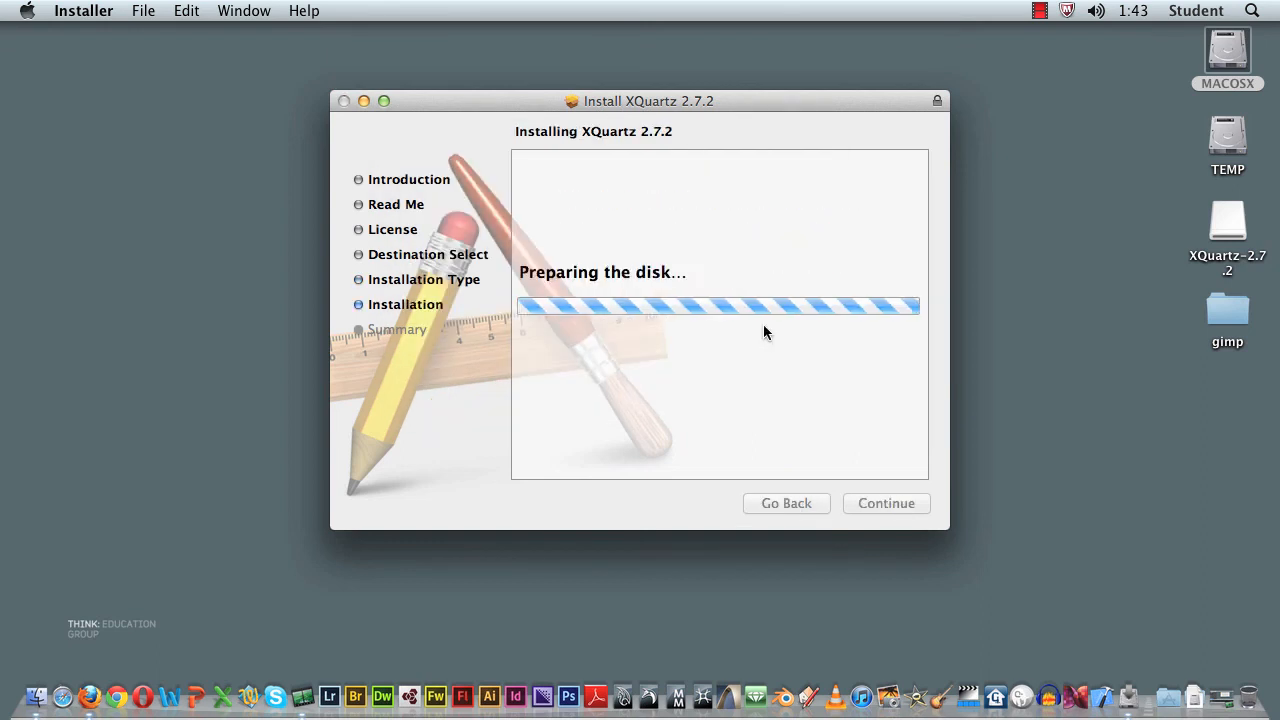